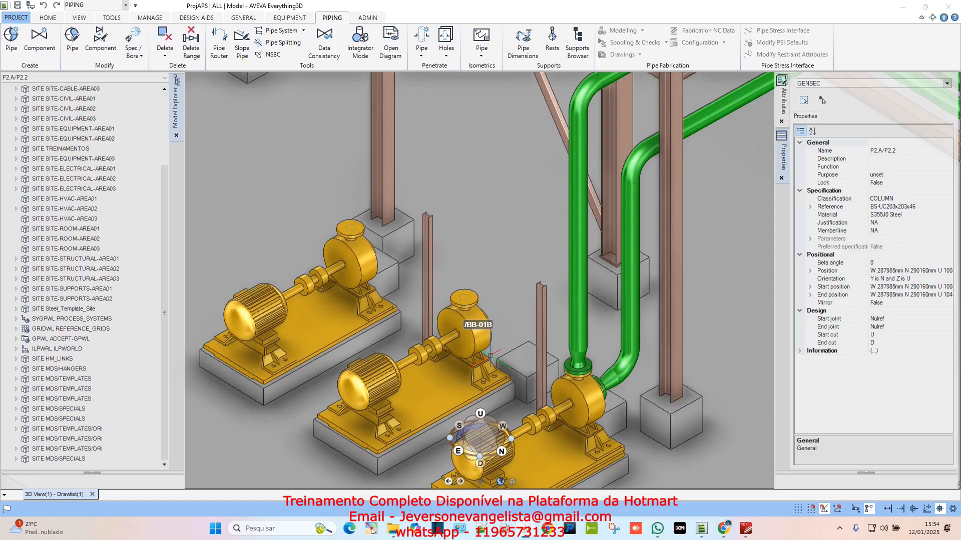
- Select the end cap of branch 6"-AGI-A300-001/B2 on the pipe rack and start modifying it as a piping component
scroll(486, 360, down, 7)
ctrl+middle_drag(493, 315, 419, 247)
scroll(419, 247, up, 8)
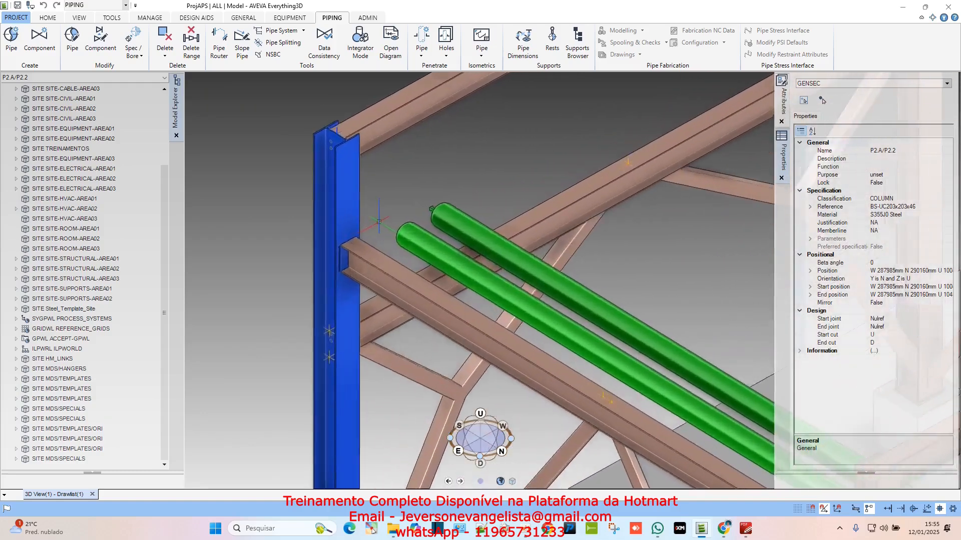
click(416, 230)
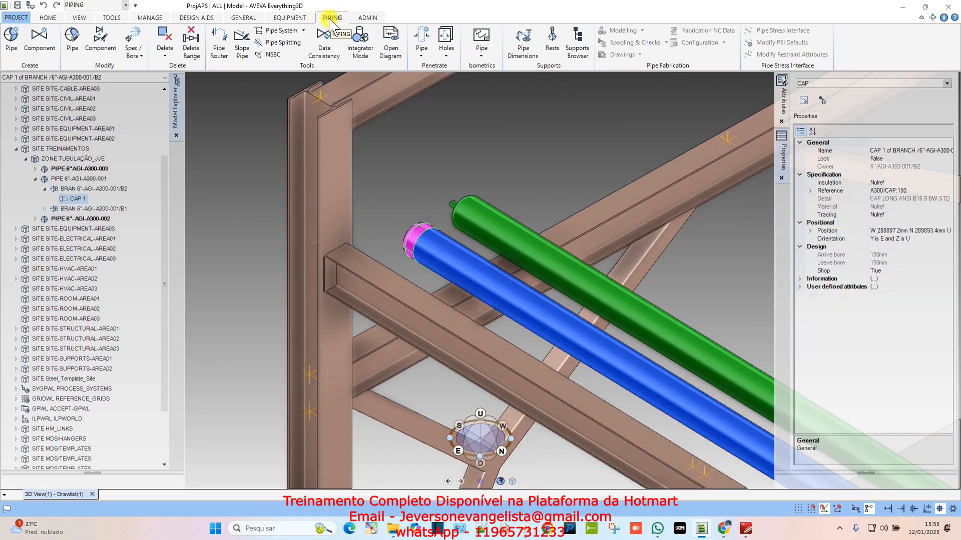
click(100, 44)
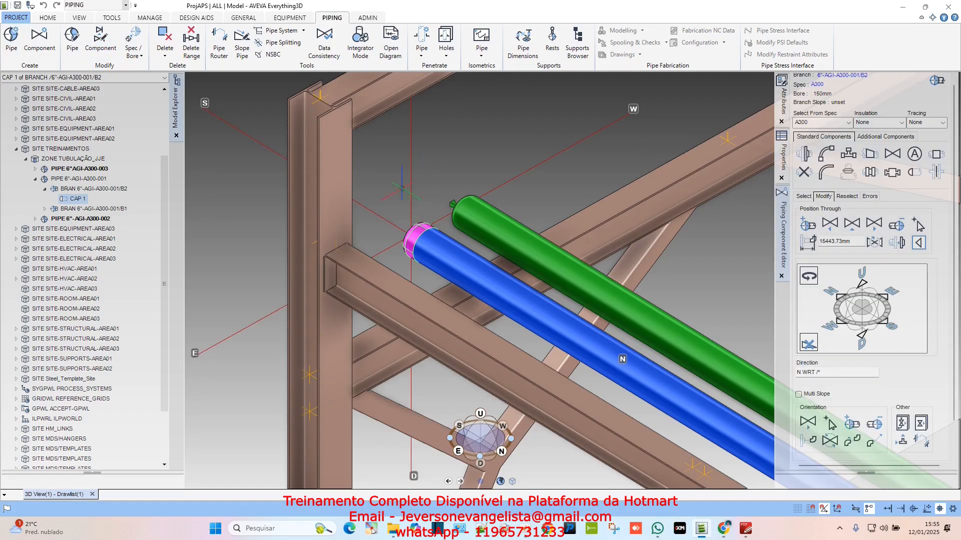
click(920, 244)
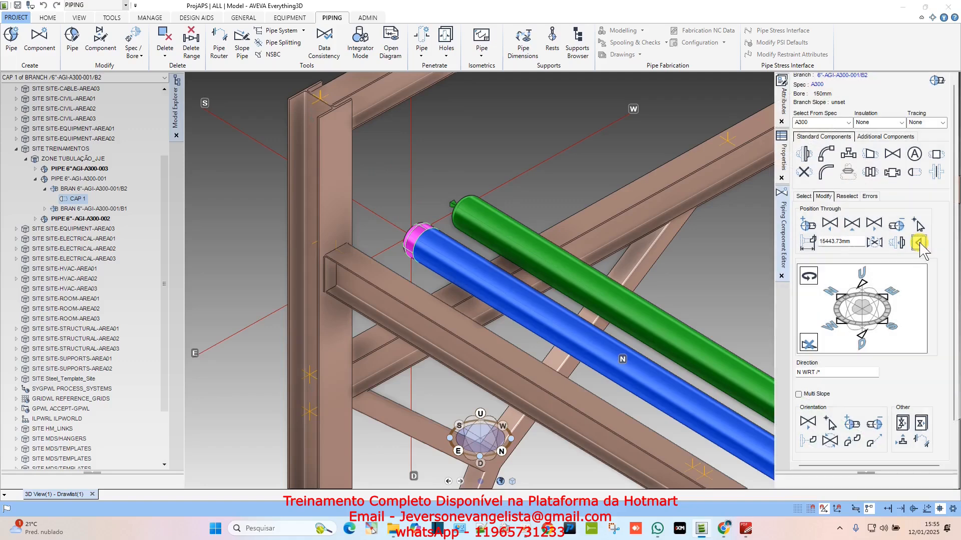
- Create a 150 mm ST tee connected to the cap, against the flow direction
click(848, 155)
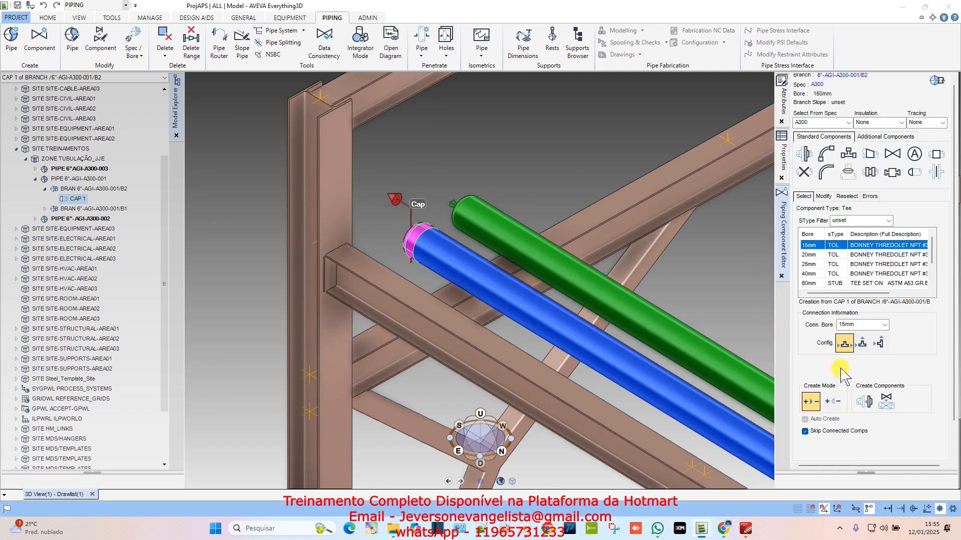
click(832, 402)
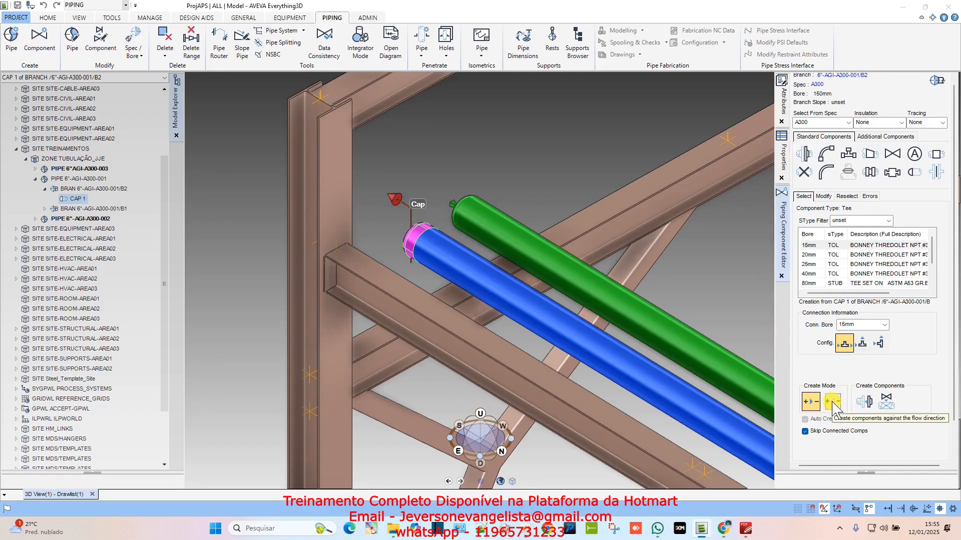
click(833, 404)
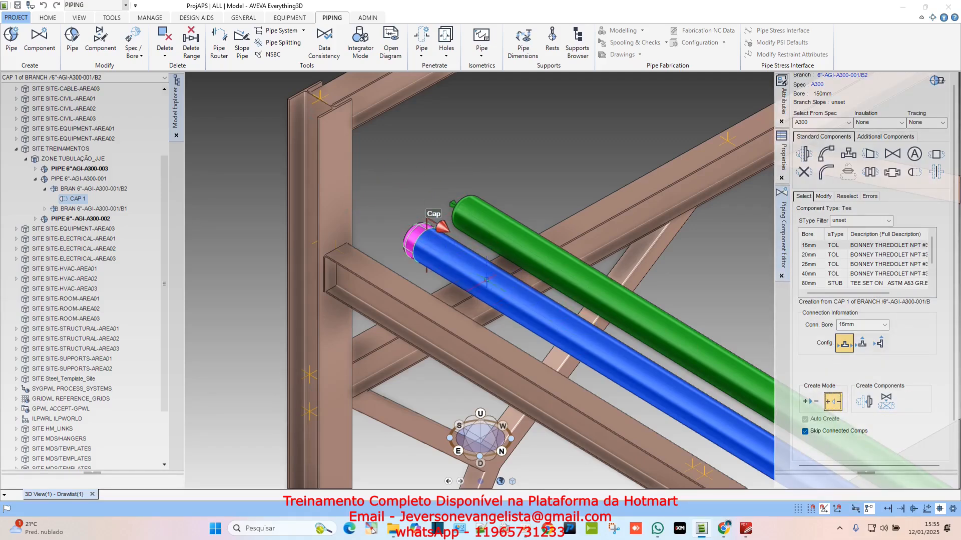
scroll(933, 249, down, 1)
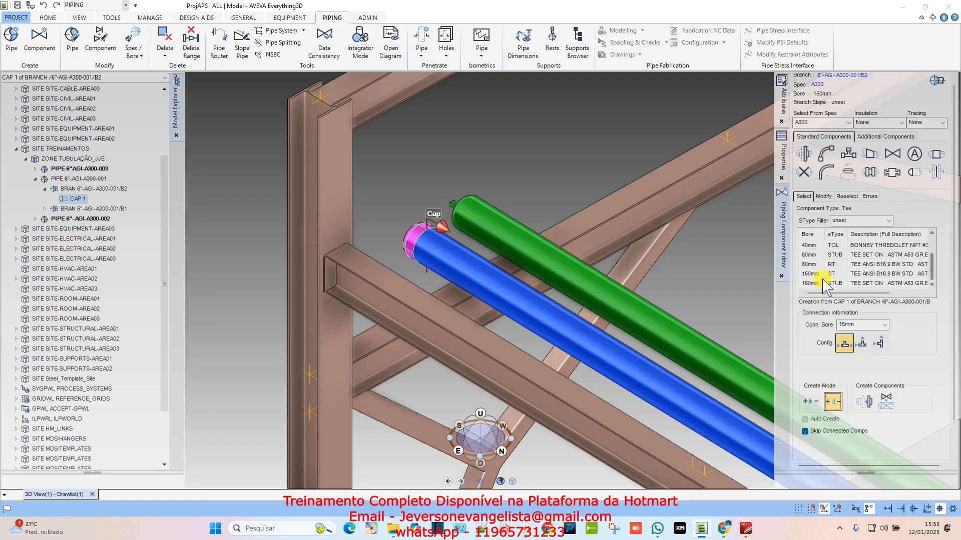
click(861, 275)
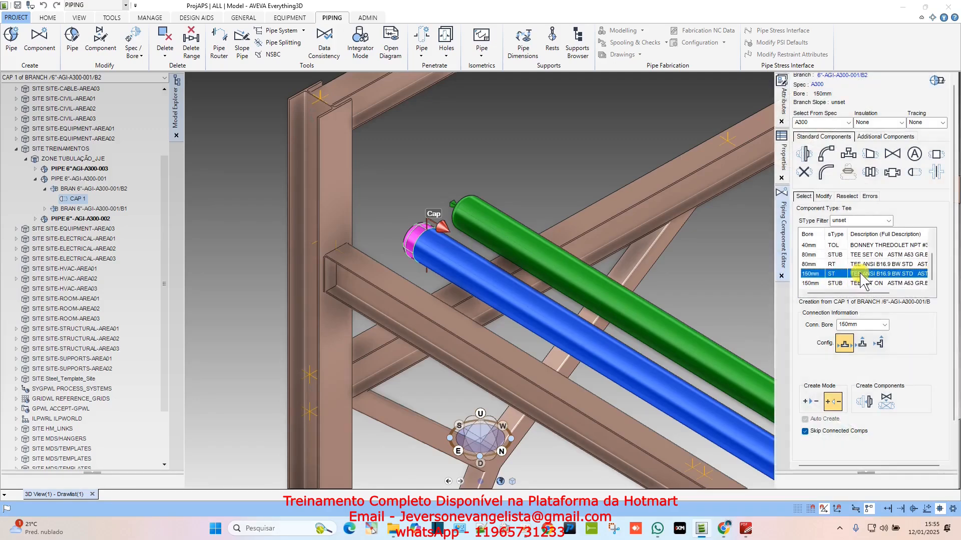
click(866, 403)
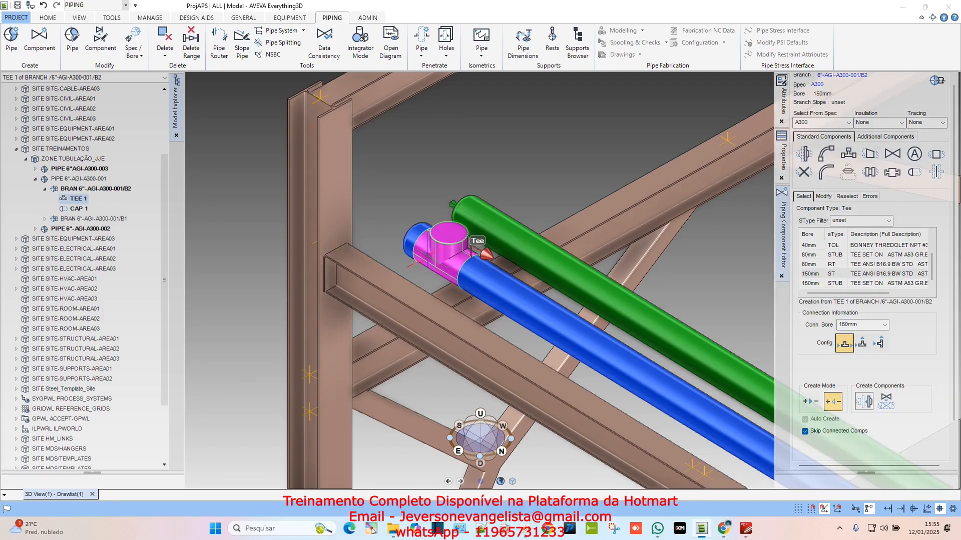
- Reposition the new tee along branch 6"-AGI-A300-001/B2 to line up with pump BB-01B by picking a snap position
scroll(426, 248, down, 10)
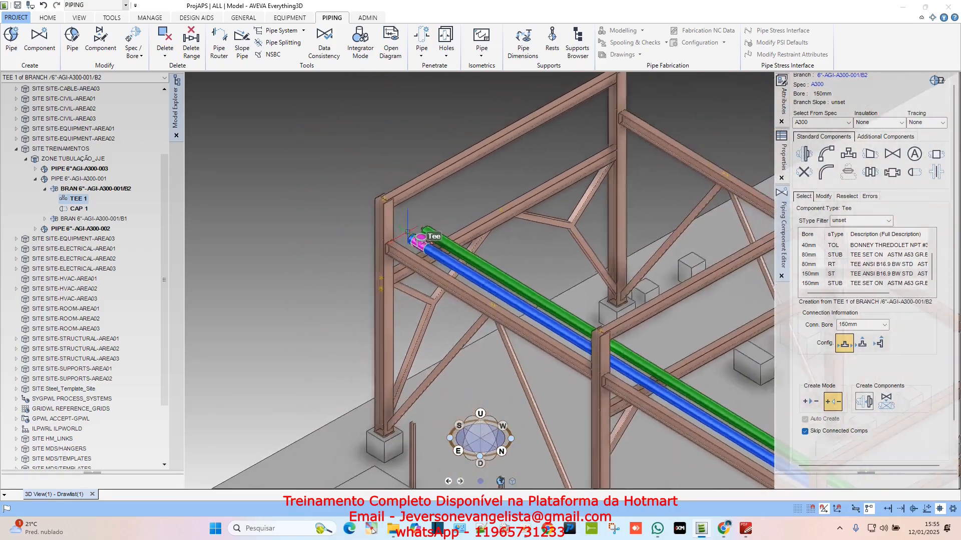
scroll(412, 235, down, 3)
scroll(573, 383, up, 10)
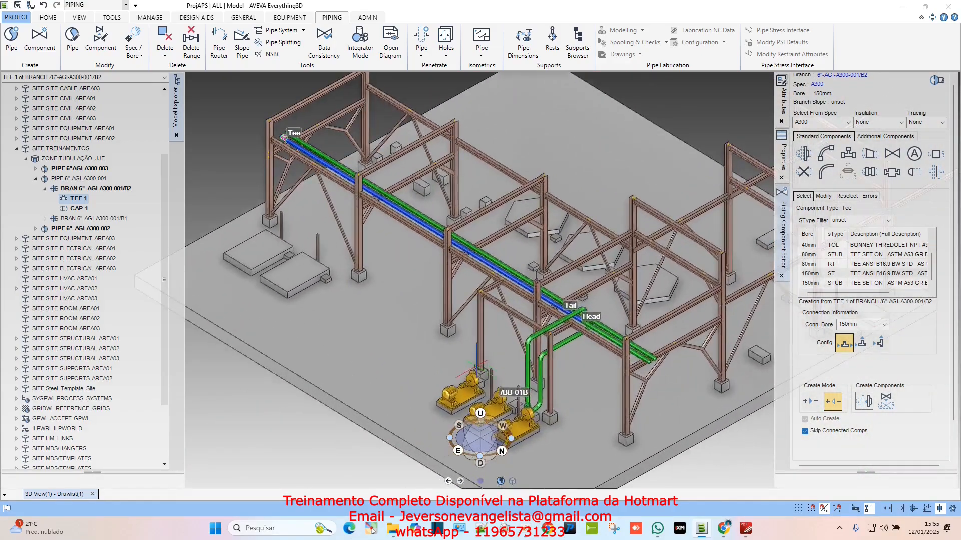
scroll(504, 361, down, 5)
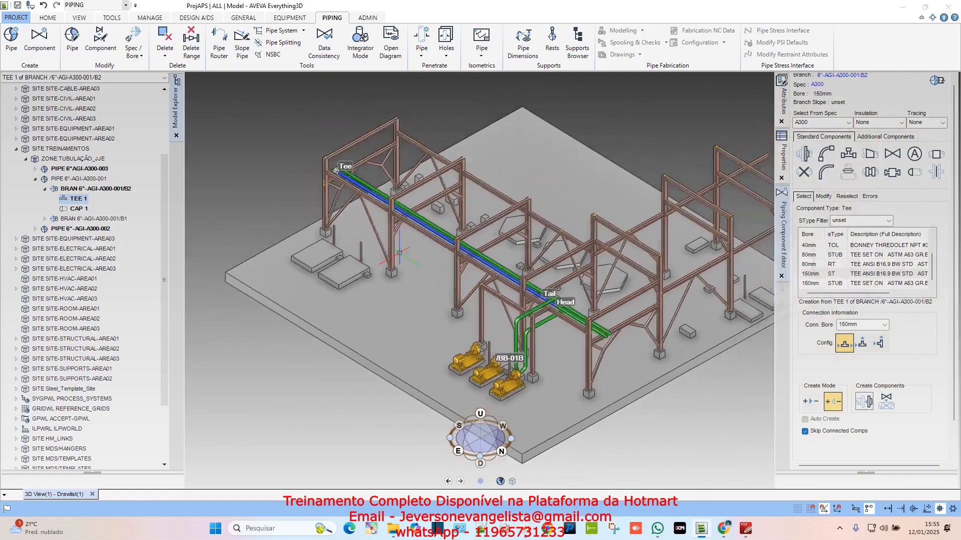
scroll(351, 173, up, 8)
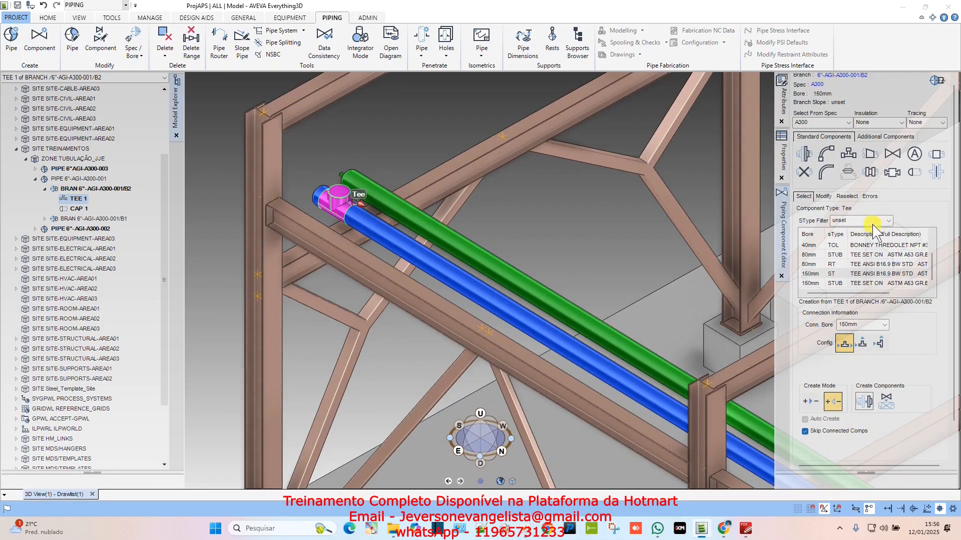
click(825, 196)
click(918, 243)
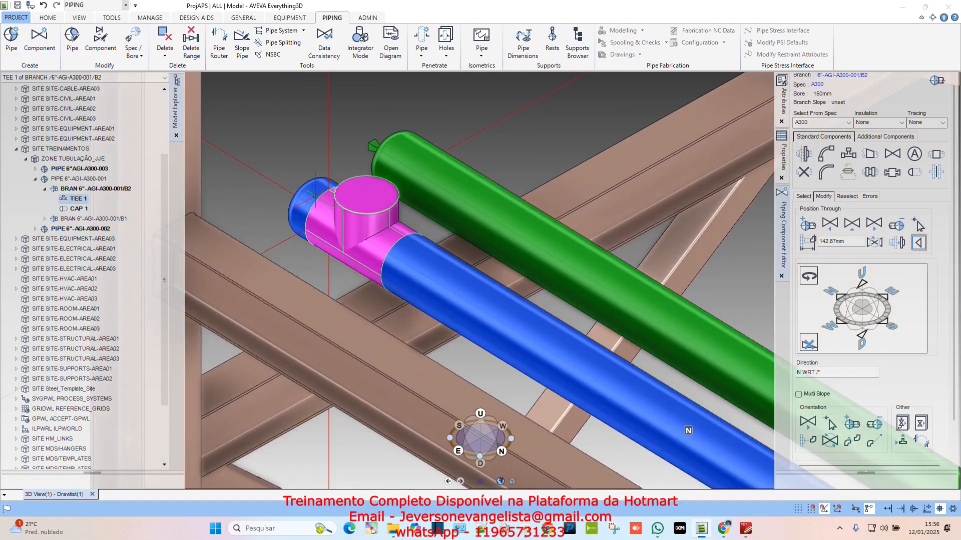
scroll(314, 197, down, 4)
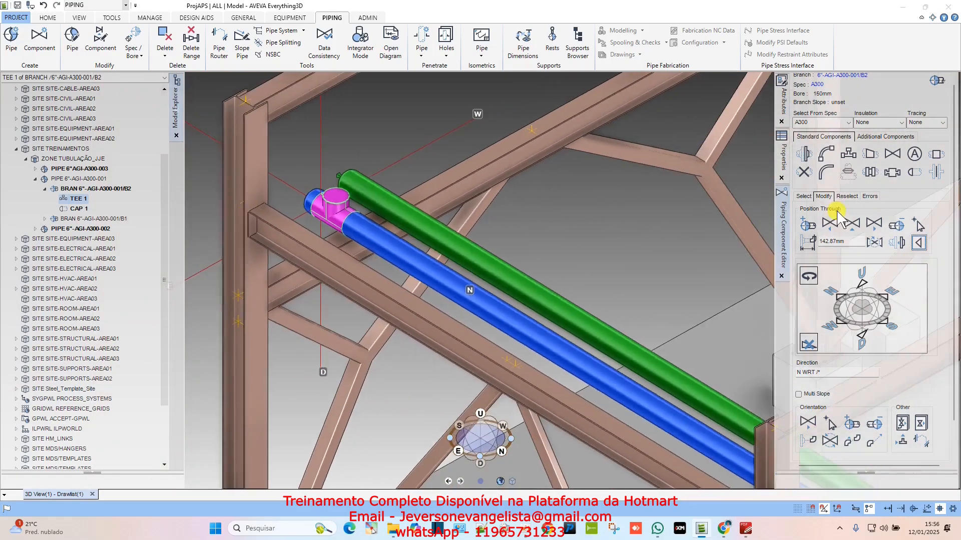
click(917, 226)
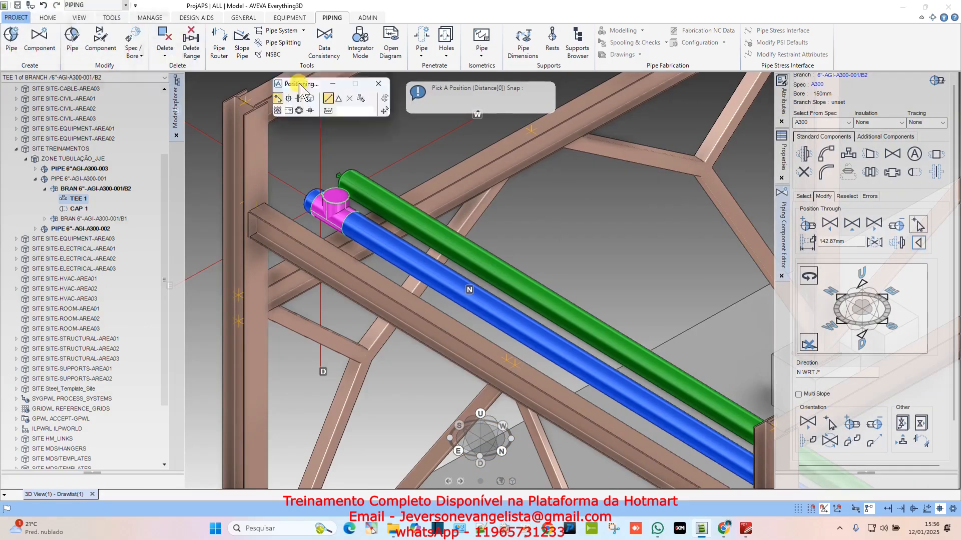
drag(652, 144, 655, 119)
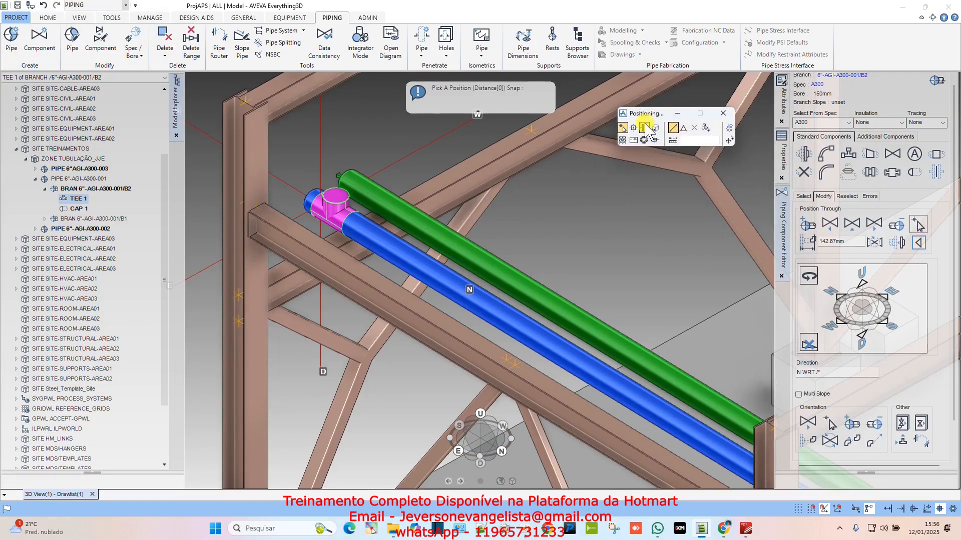
scroll(525, 166, down, 6)
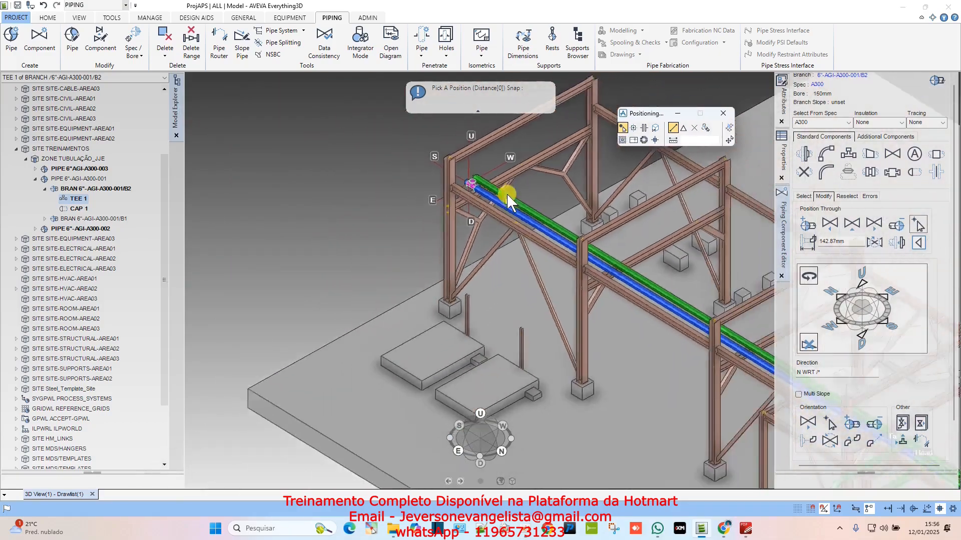
scroll(698, 429, up, 3)
scroll(695, 423, up, 7)
click(654, 382)
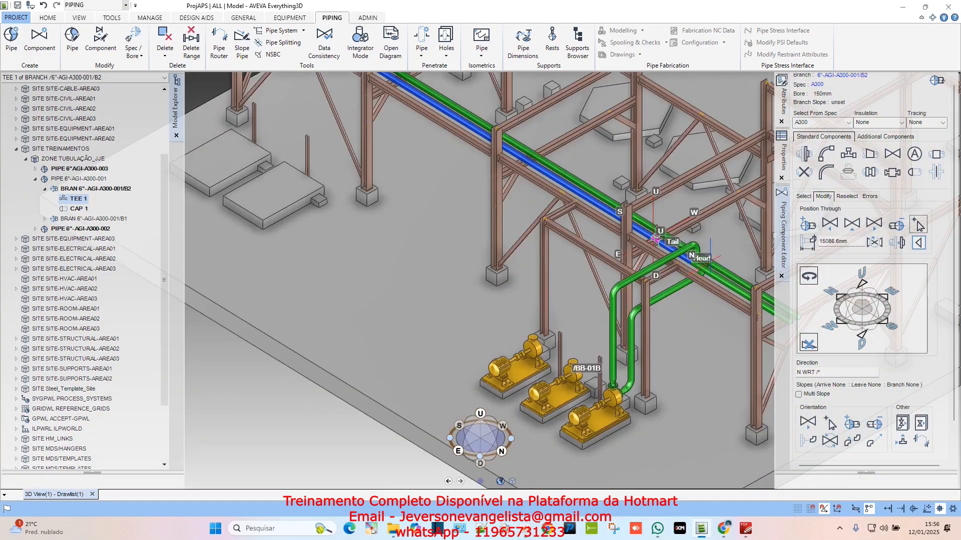
- Make the existing tee on branch 6"-AGI-A300-002/B2 the current component and set creation to follow the flow direction
middle_drag(655, 238, 581, 250)
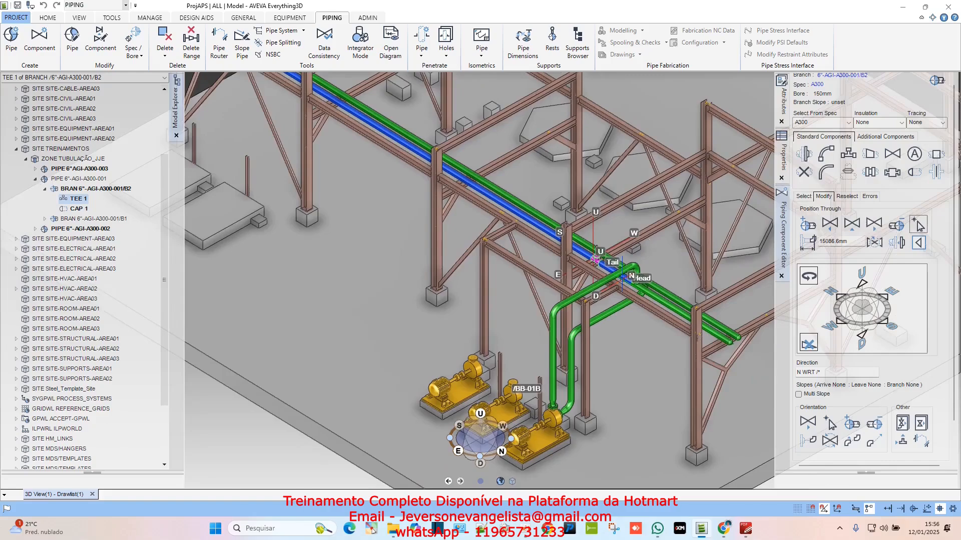
scroll(581, 251, up, 4)
scroll(582, 250, down, 3)
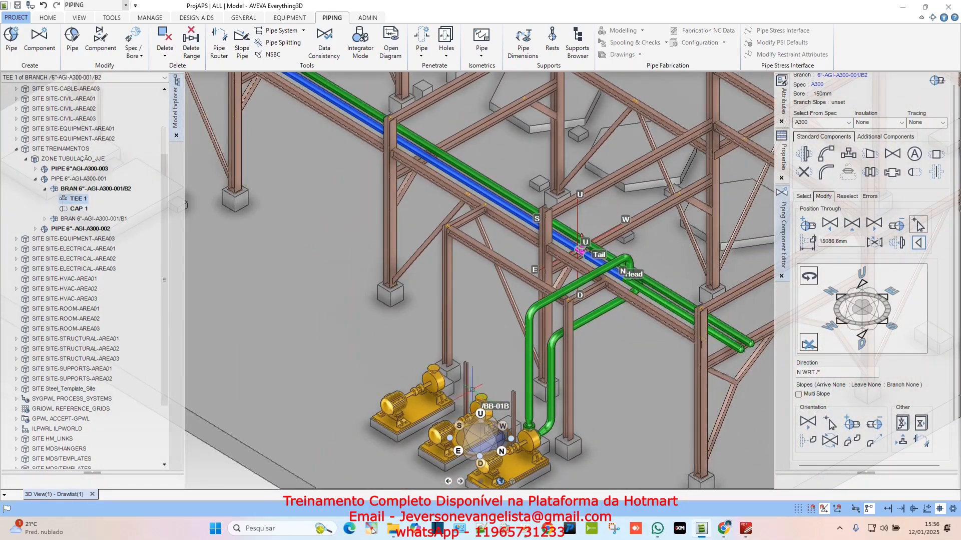
mouse_move(523, 315)
shift+middle_down()
mouse_move(547, 302)
mouse_move(533, 306)
mouse_move(544, 303)
mouse_move(535, 311)
mouse_move(548, 315)
mouse_move(538, 310)
shift+middle_up()
scroll(602, 253, up, 5)
middle_drag(614, 239, 513, 287)
scroll(513, 287, up, 3)
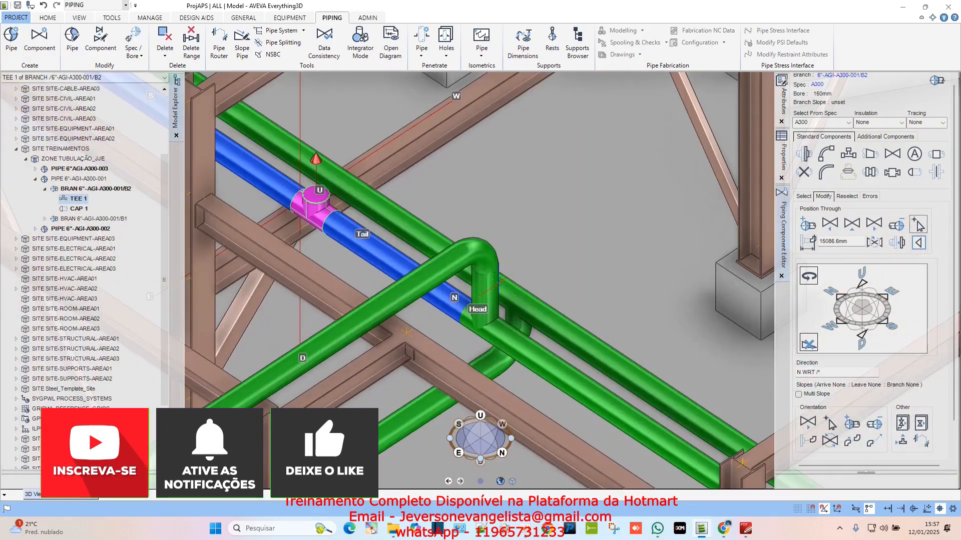
click(522, 304)
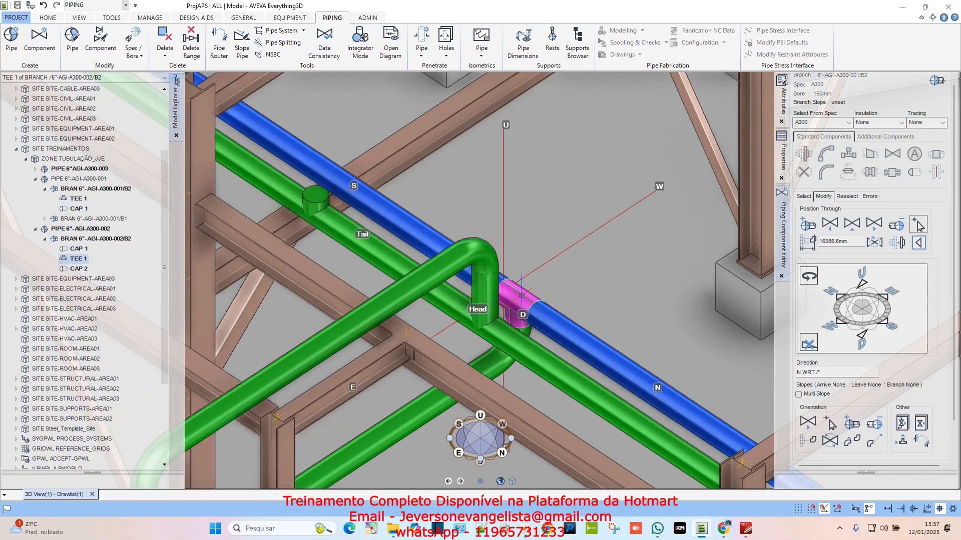
scroll(951, 111, up, 1)
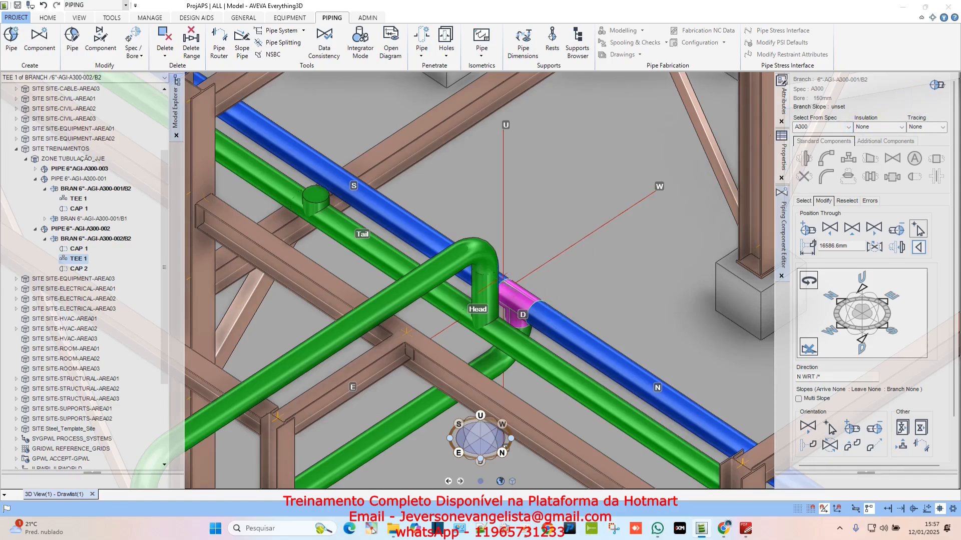
click(937, 86)
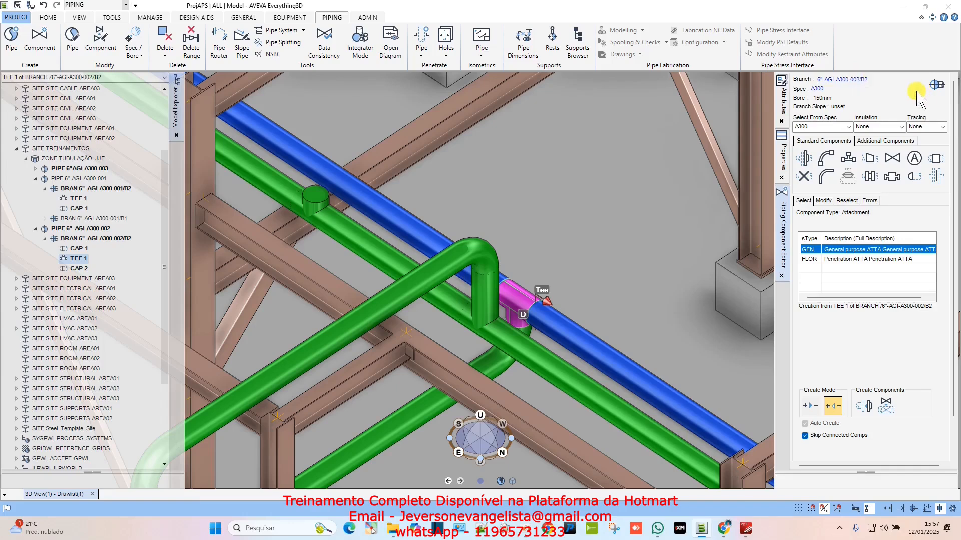
click(811, 406)
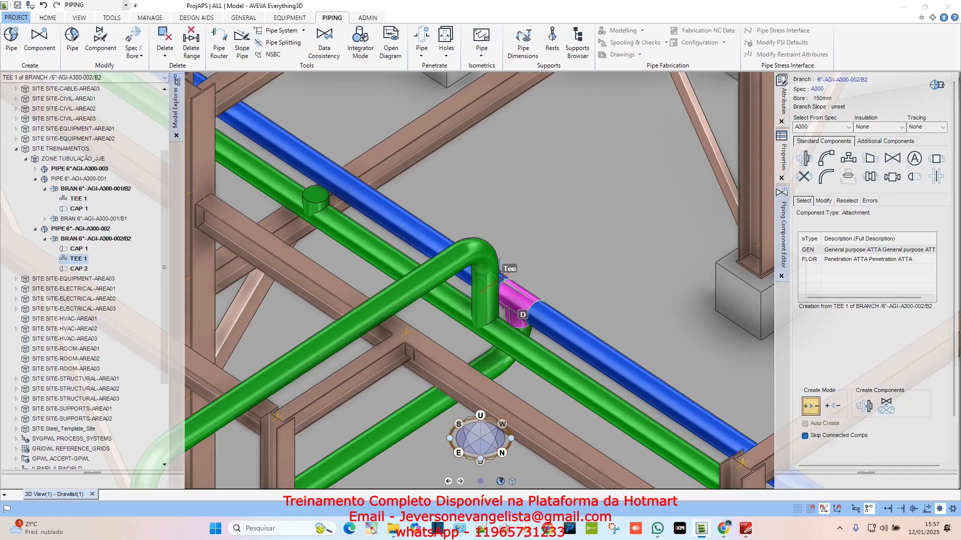
- Create a 150 mm ST tee on branch 6"-AGI-A300-002/B2, connected to the existing tee
scroll(500, 281, up, 2)
middle_drag(500, 281, 441, 287)
middle_drag(465, 228, 312, 258)
scroll(560, 296, down, 4)
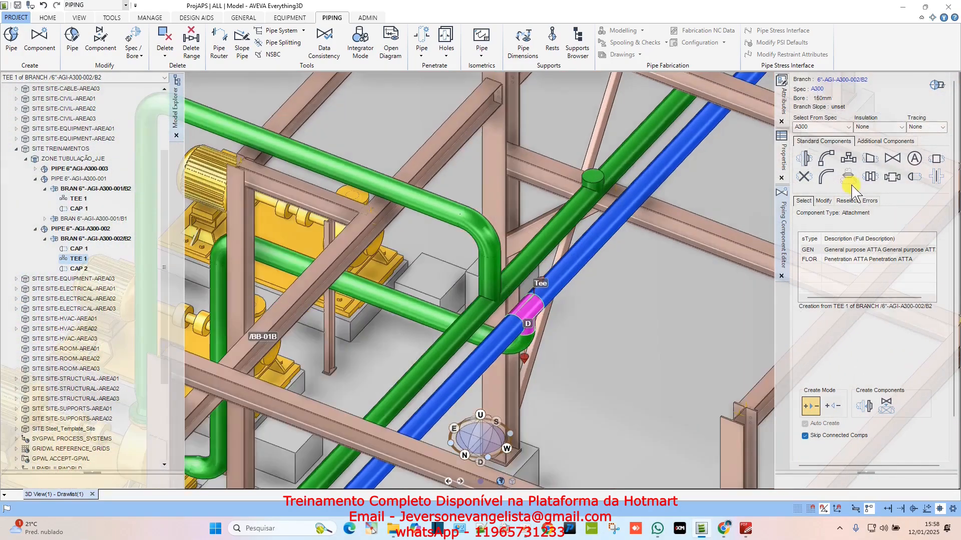
click(848, 158)
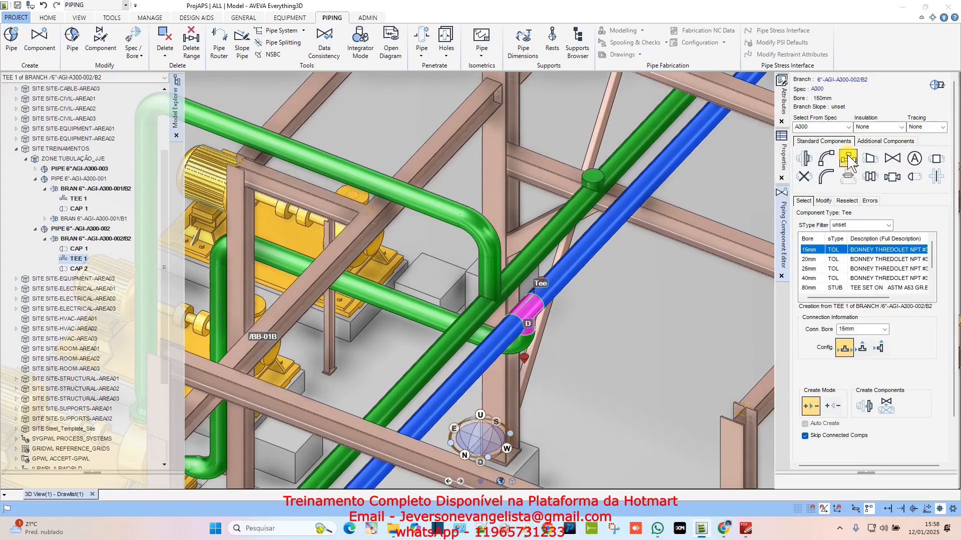
click(869, 279)
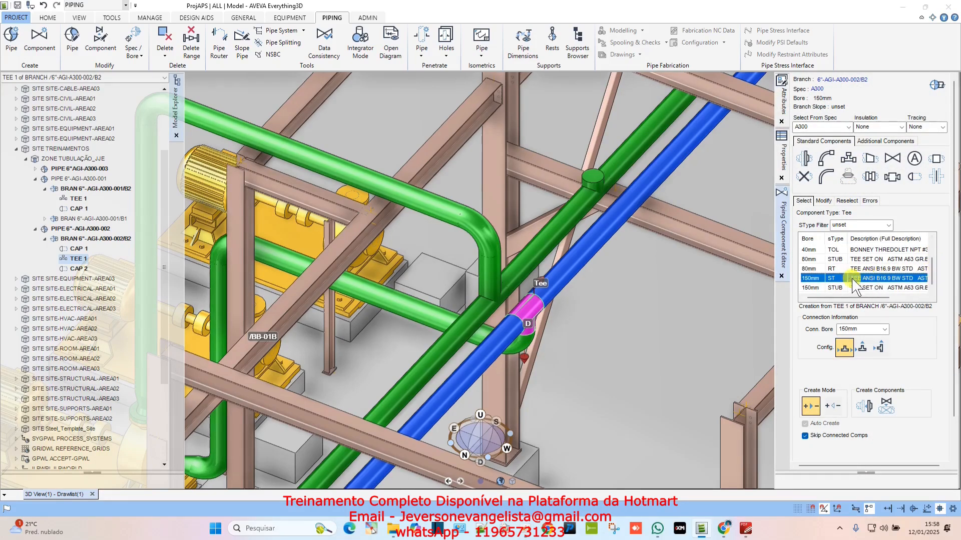
click(867, 410)
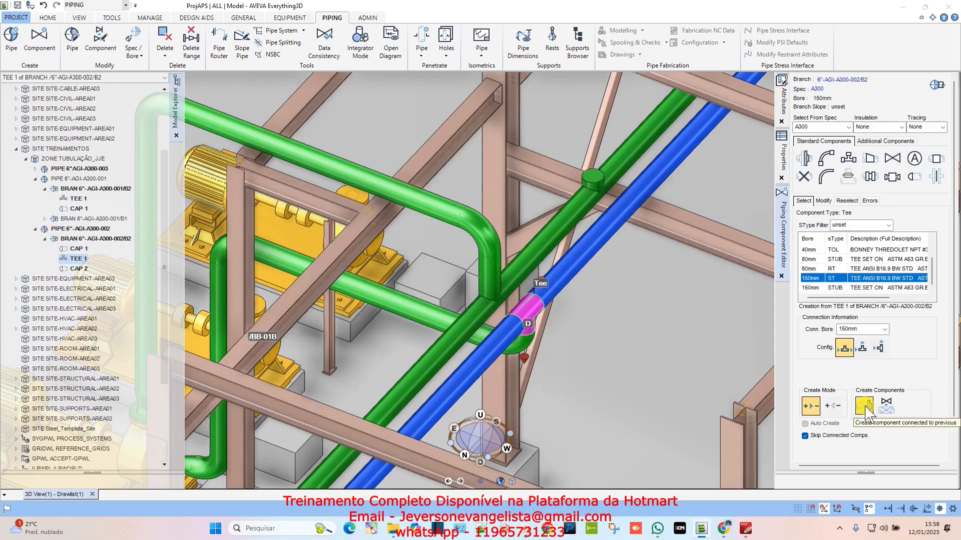
- Reposition the new tee along branch 6"-AGI-A300-002/B2 to line up with pump BB-01B by picking a snap position
scroll(551, 289, down, 4)
mouse_move(540, 287)
middle_down()
mouse_move(478, 287)
mouse_move(459, 306)
middle_up()
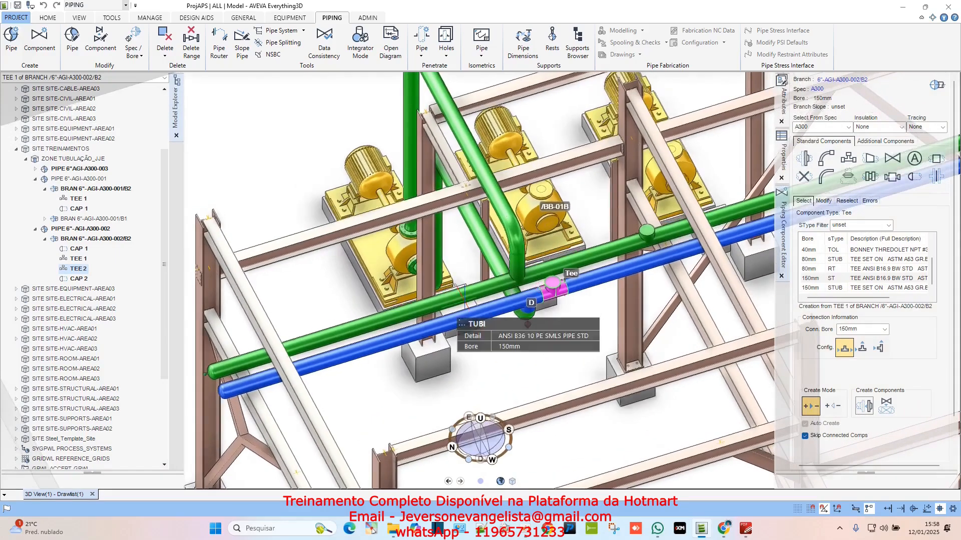
click(823, 200)
scroll(573, 285, up, 2)
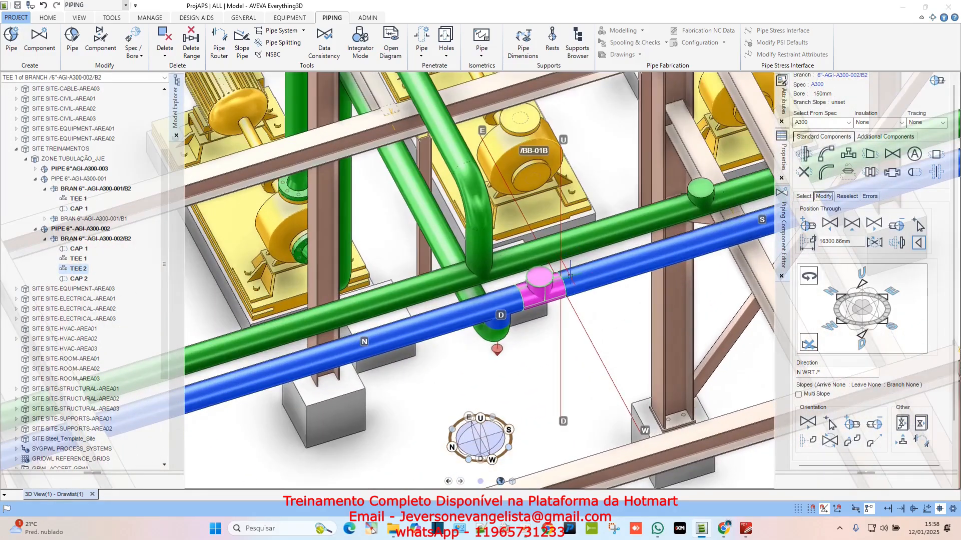
click(919, 243)
click(918, 226)
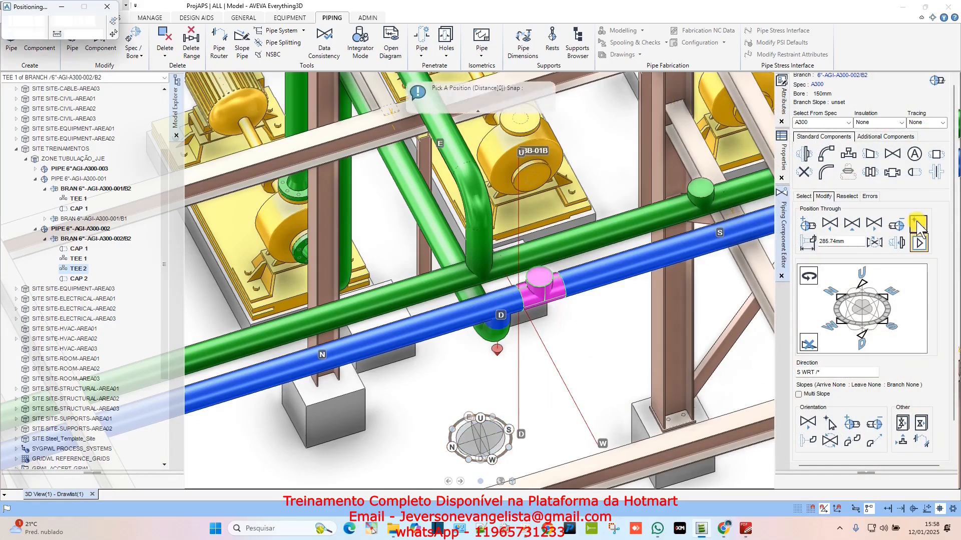
drag(28, 8, 322, 445)
click(301, 458)
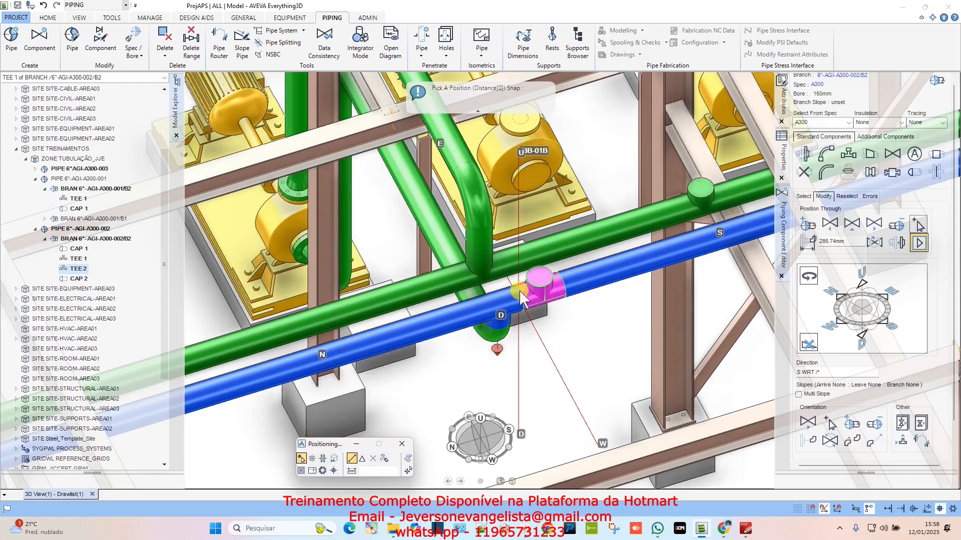
click(536, 175)
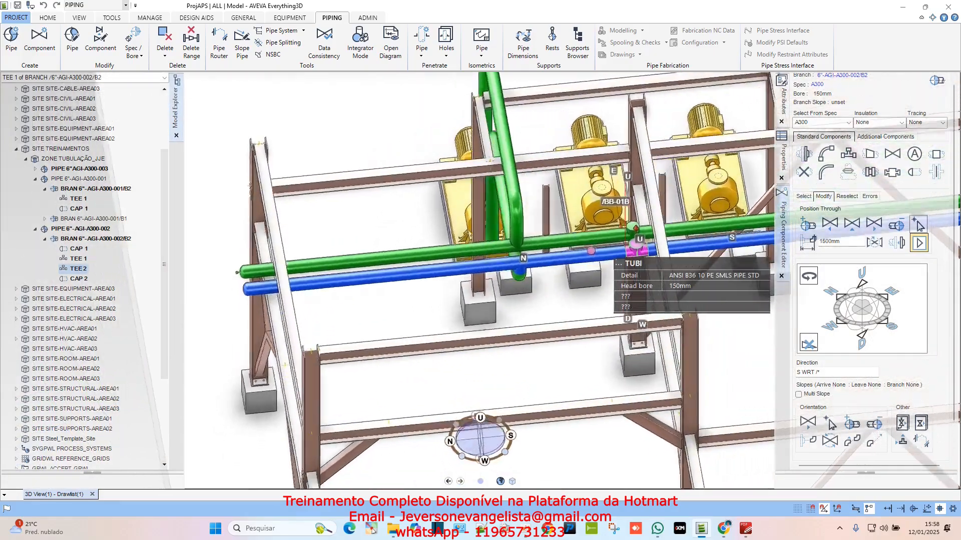
- Orient the repositioned tee on branch 6"-AGI-A300-002/B2 so that its outlet points down
middle_drag(606, 249, 635, 248)
scroll(623, 230, up, 4)
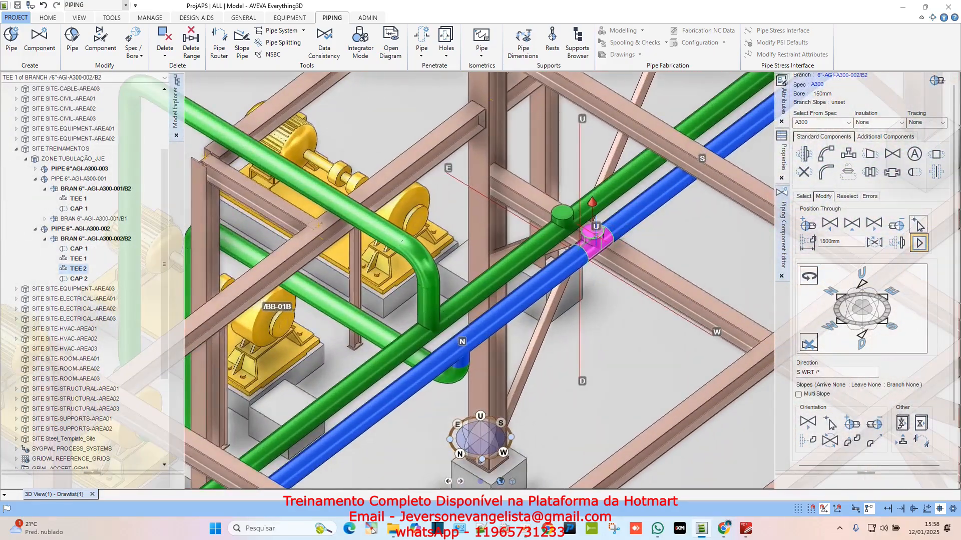
click(862, 342)
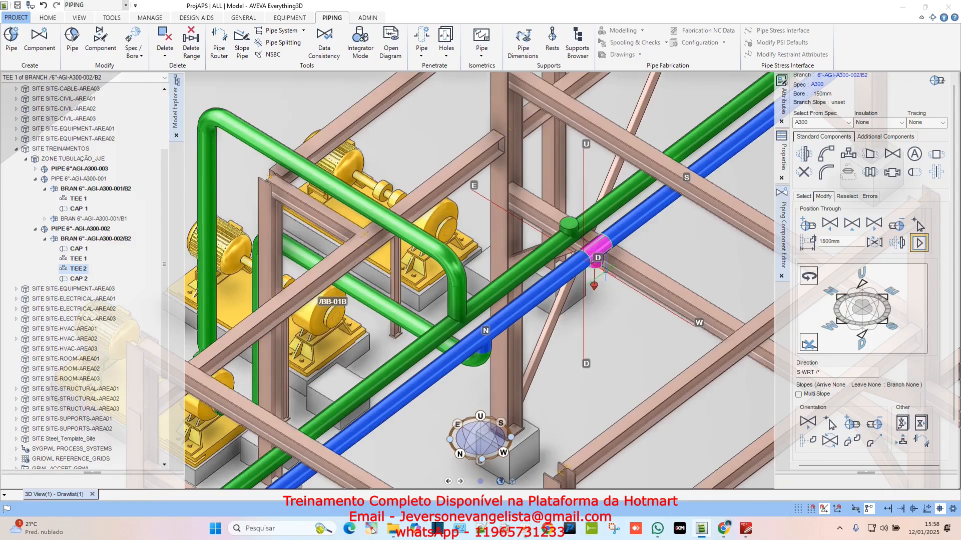
- Close the component editor and create pipe 6"-AGI-A300-004 with specification A300 in zone TUBULAÇÃO_JJE
middle_drag(615, 268, 722, 268)
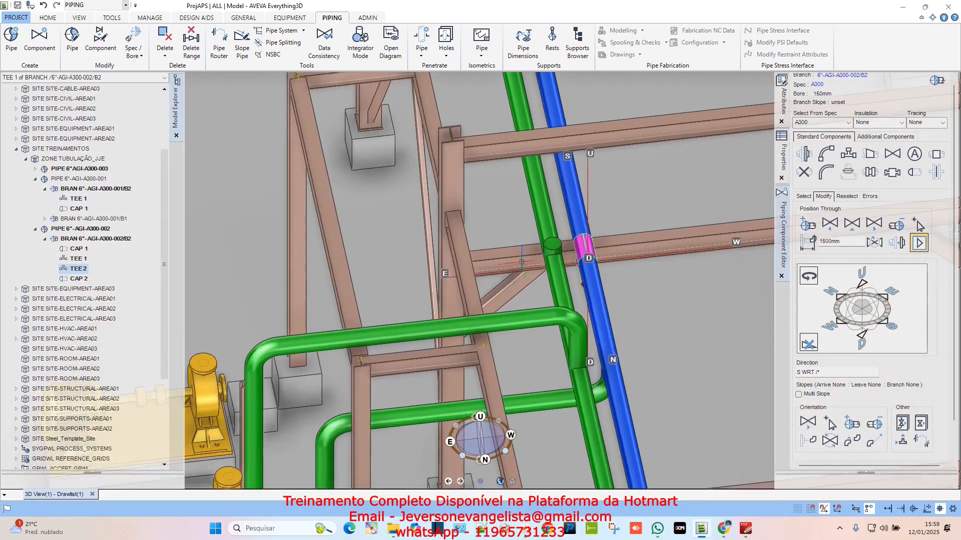
scroll(471, 304, down, 4)
middle_drag(470, 304, 460, 239)
scroll(456, 228, up, 2)
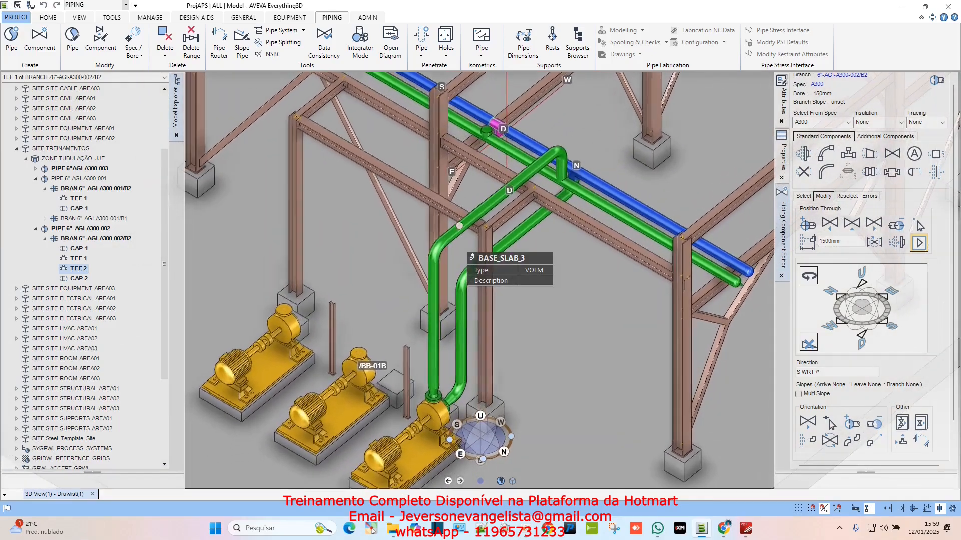
middle_drag(747, 245, 782, 276)
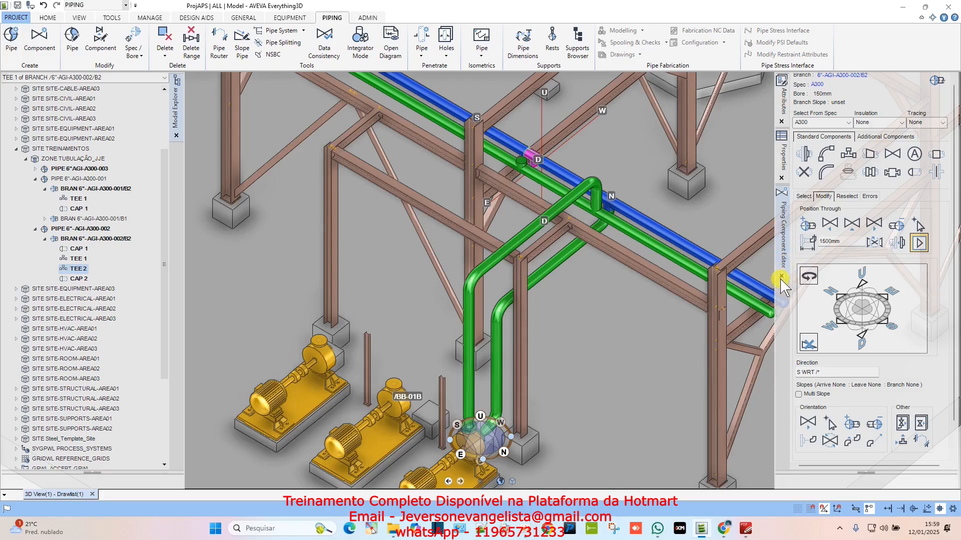
click(781, 277)
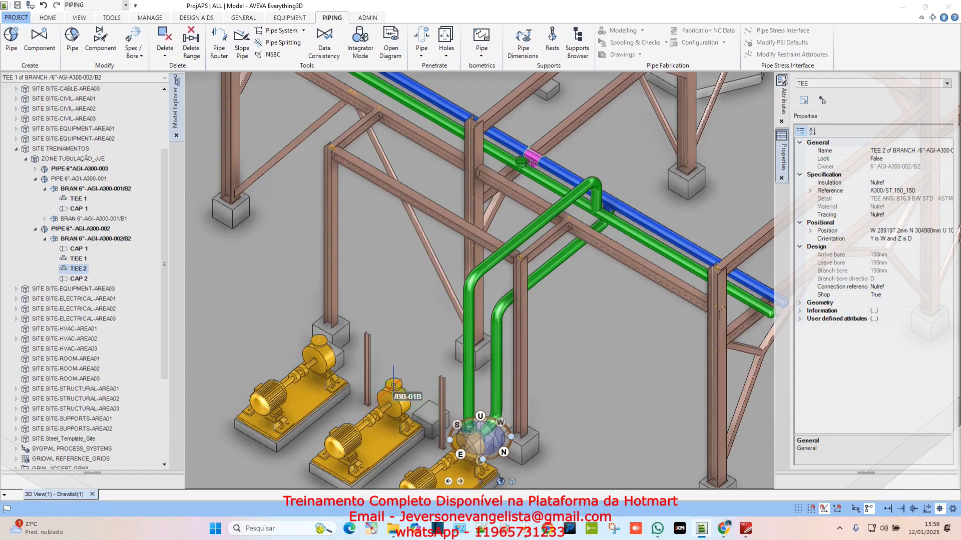
click(35, 178)
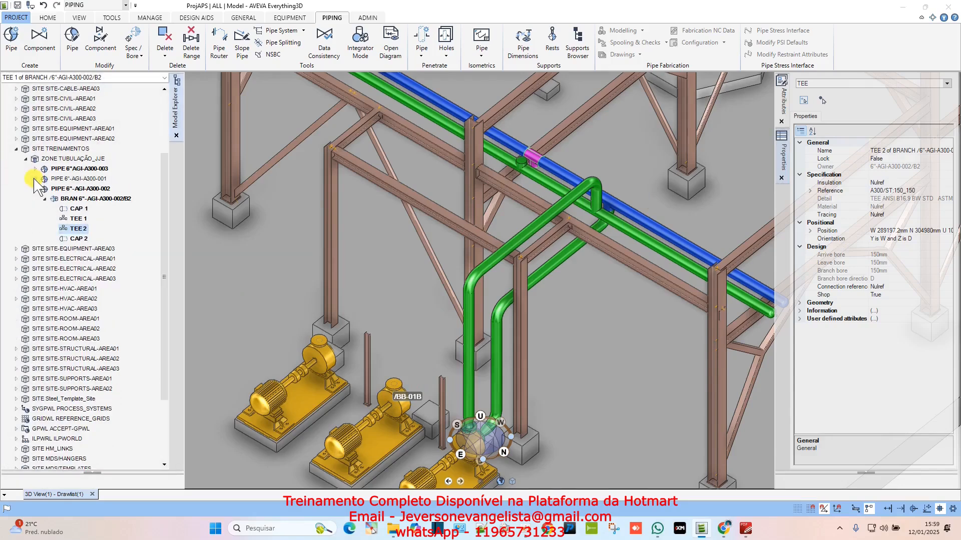
click(35, 188)
click(77, 159)
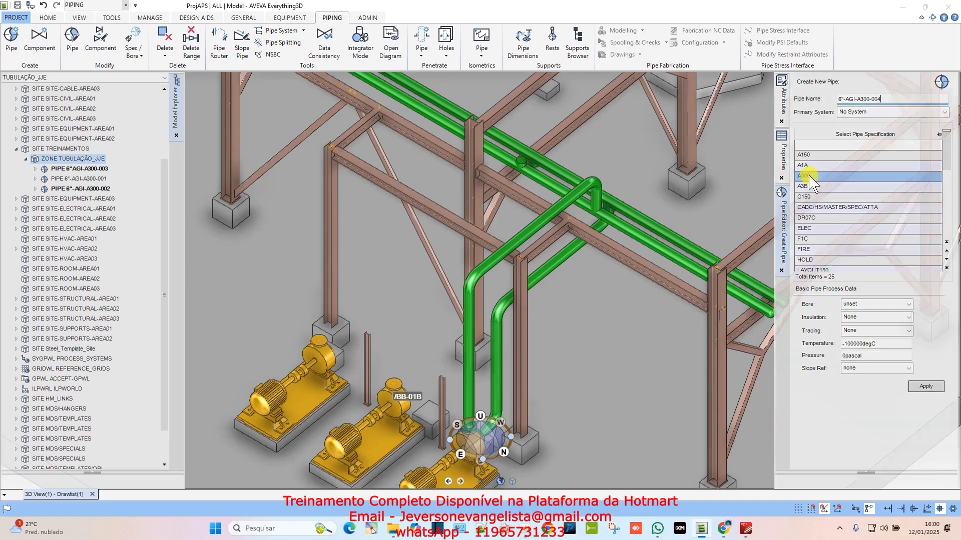
click(821, 176)
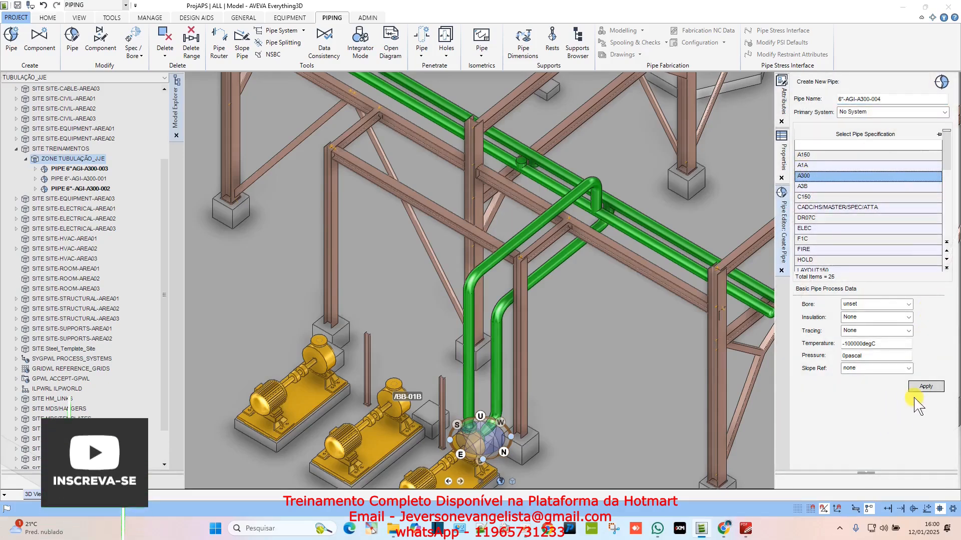
click(926, 386)
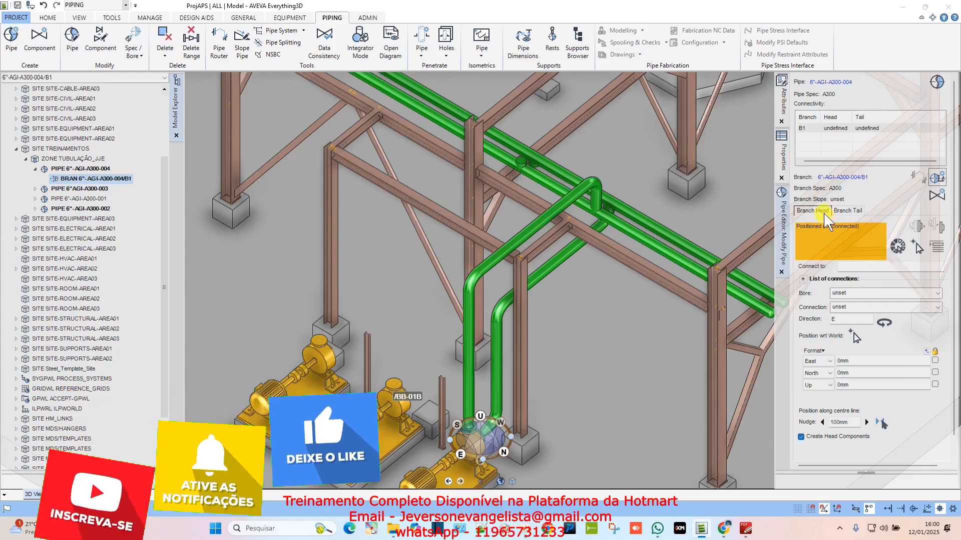
- Connect the head of branch 6"-AGI-A300-004/B1 to nozzle N2 on the side of pump BB-01B
click(821, 210)
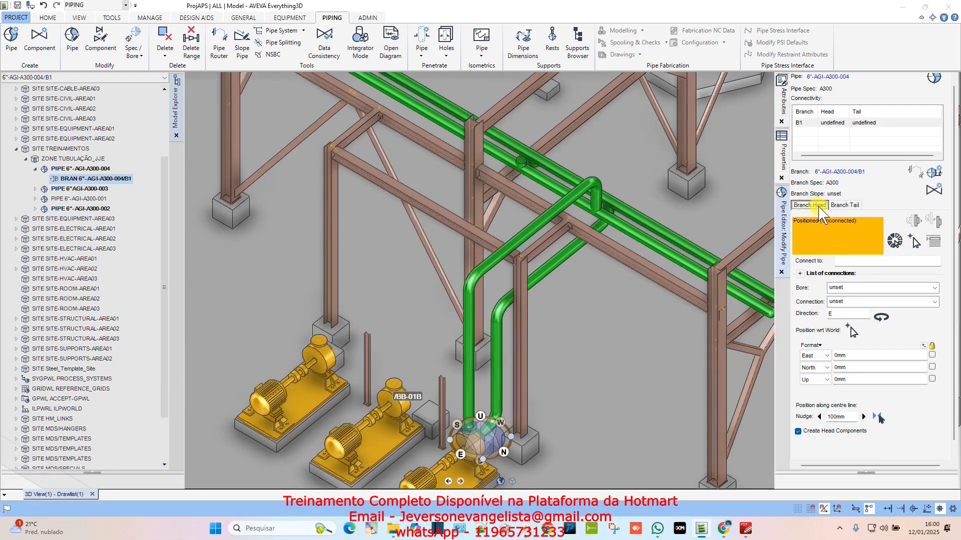
click(915, 243)
scroll(414, 378, up, 5)
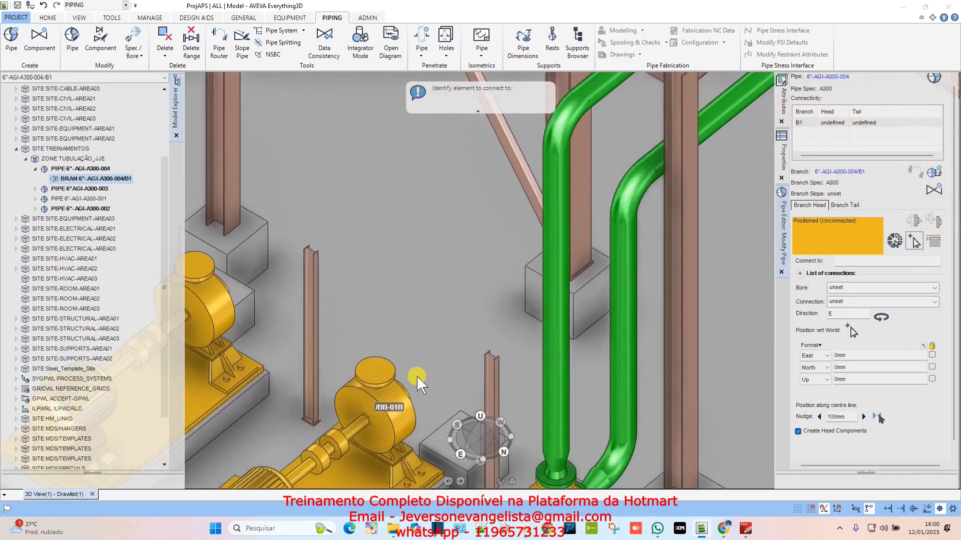
scroll(413, 377, up, 3)
click(343, 373)
scroll(385, 328, down, 3)
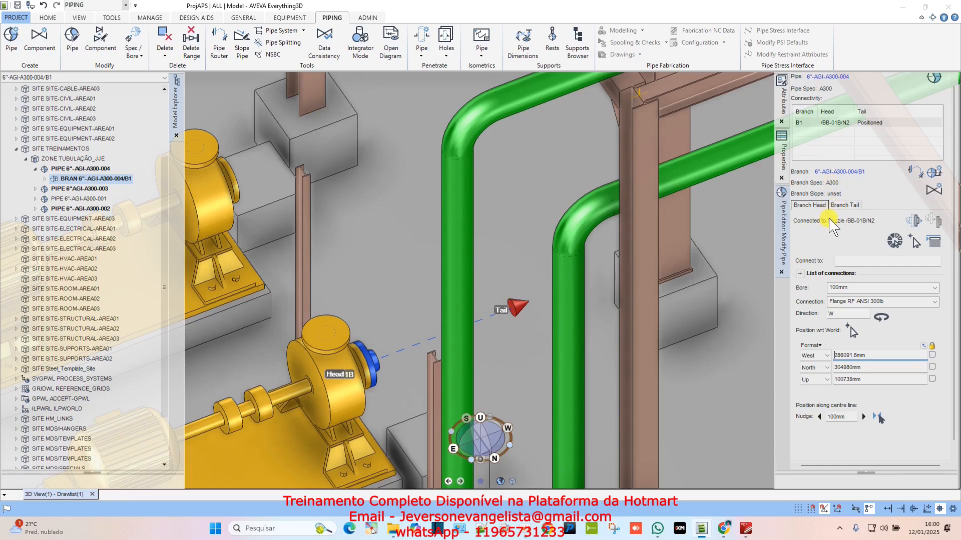
- Connect the tail of branch 6"-AGI-A300-004/B1 to the downward tee on header 6"-AGI-A300-002/B2
click(933, 241)
scroll(431, 281, down, 5)
click(848, 206)
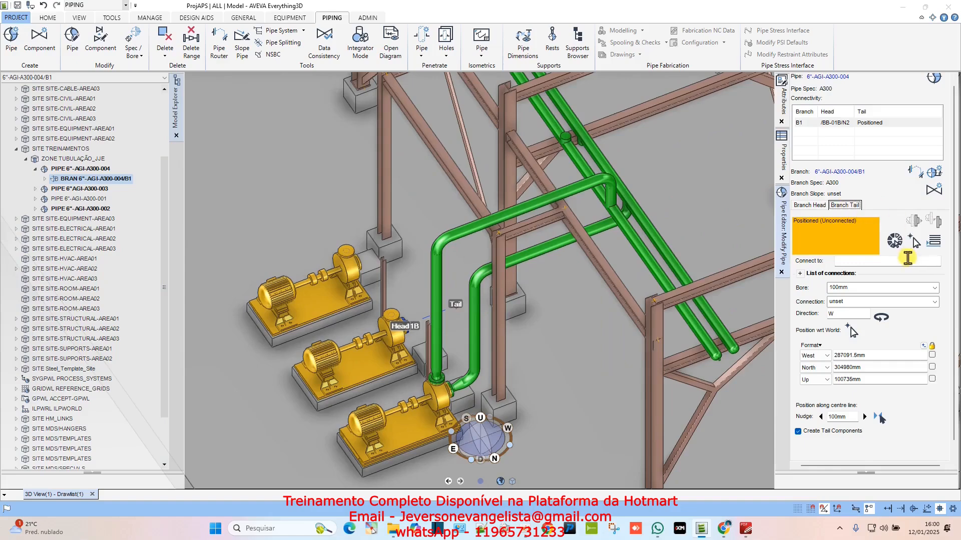
click(914, 243)
scroll(610, 235, up, 3)
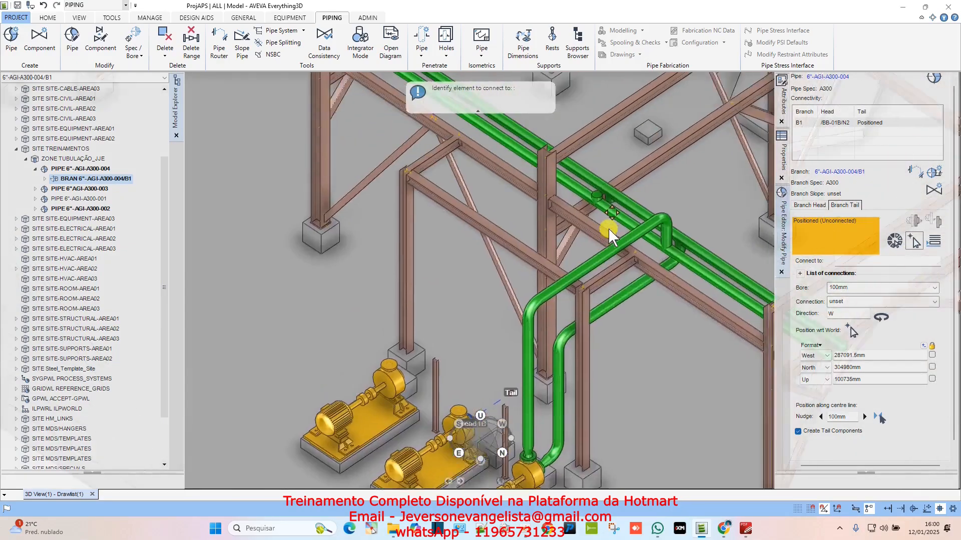
scroll(611, 234, up, 5)
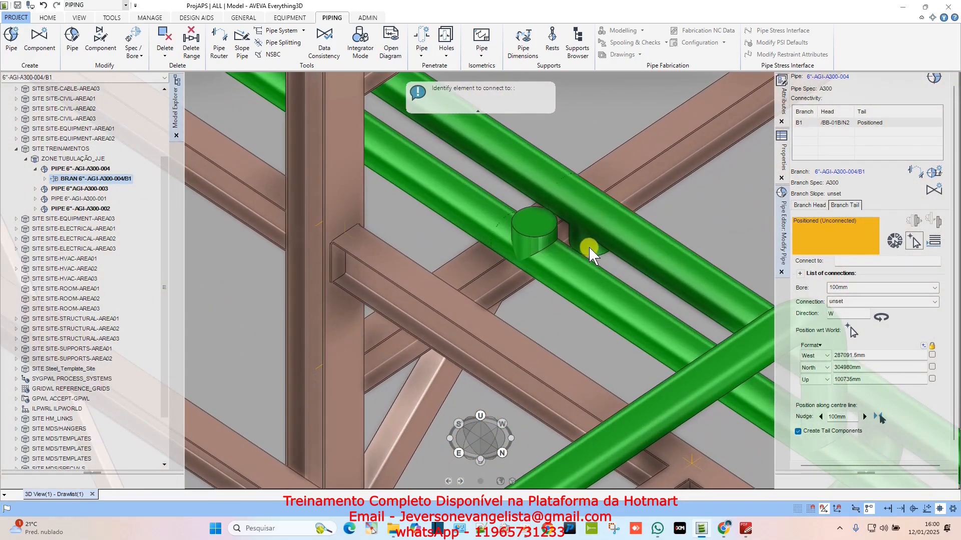
click(589, 247)
- Select the flange at the BB-01B nozzle and open it in the piping component editor
scroll(590, 248, down, 5)
middle_drag(552, 342, 567, 276)
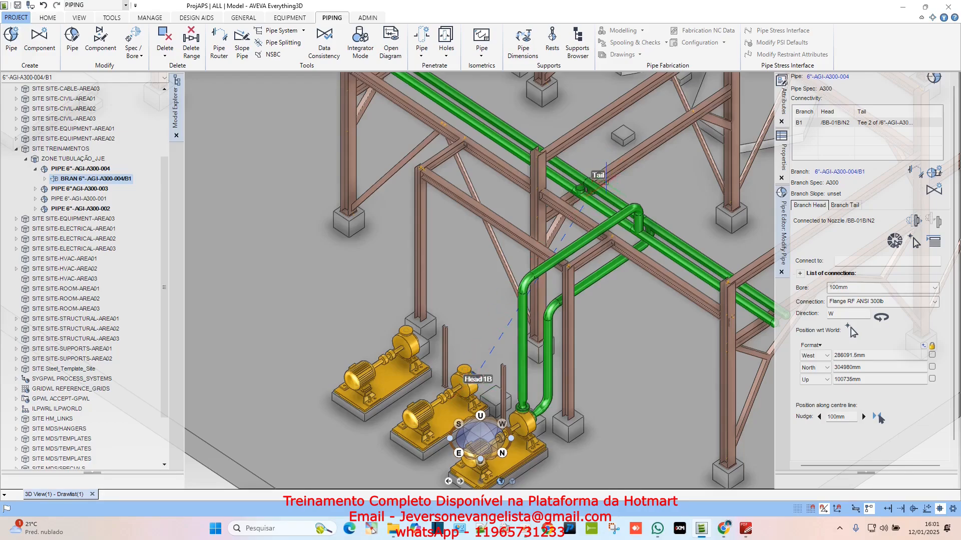
shift+middle_drag(476, 288, 714, 270)
middle_drag(658, 231, 508, 295)
scroll(493, 301, up, 4)
click(514, 322)
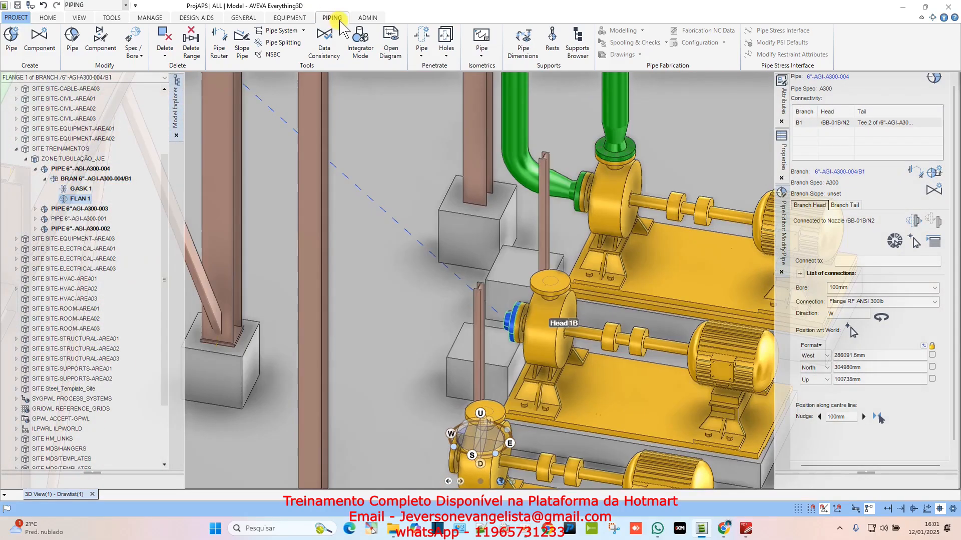
click(99, 47)
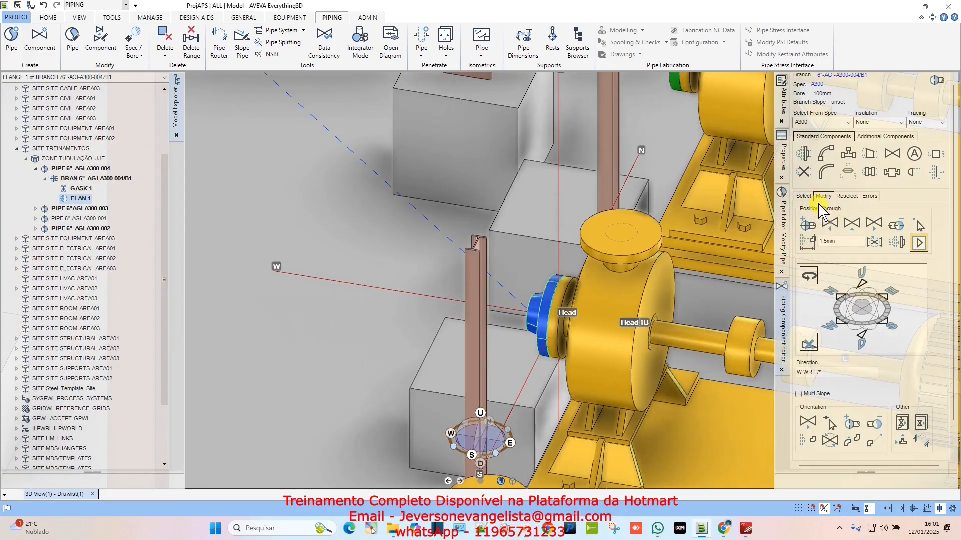
click(804, 197)
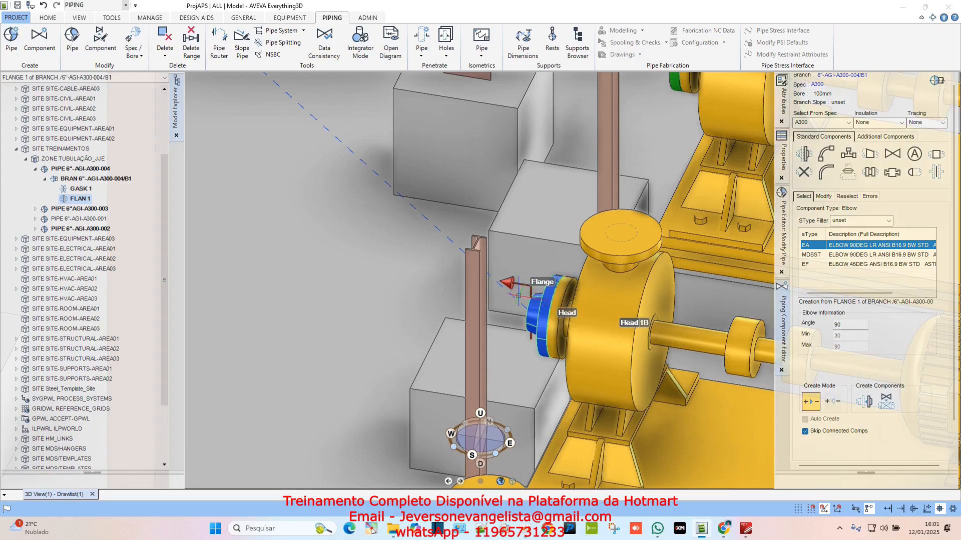
click(823, 196)
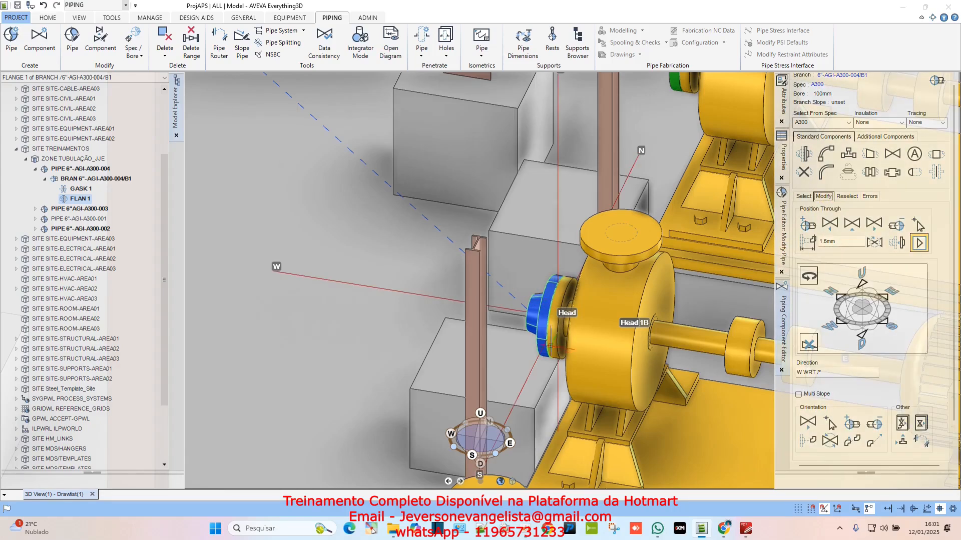
click(918, 243)
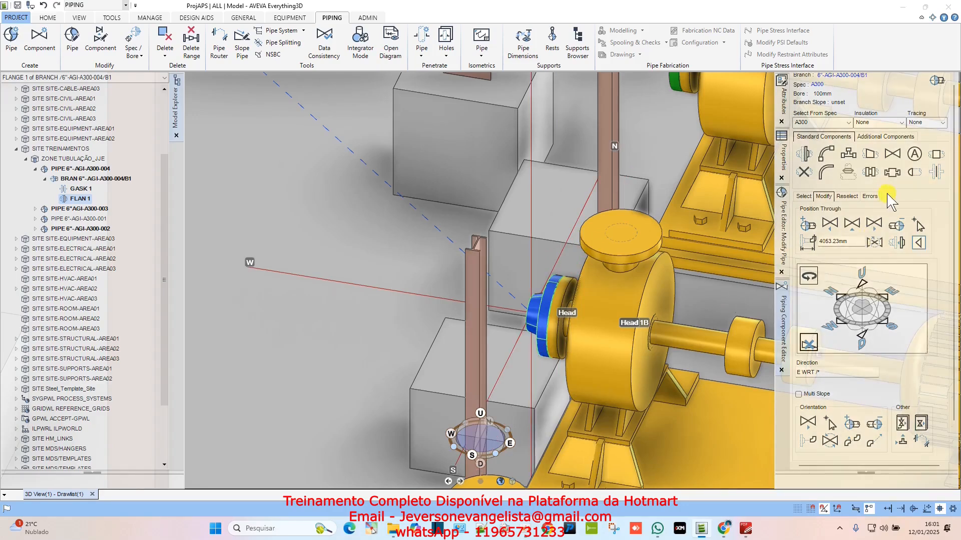
- Create a 150 mm ECC reducer connected to the flange on branch 6"-AGI-A300-004/B1
click(869, 157)
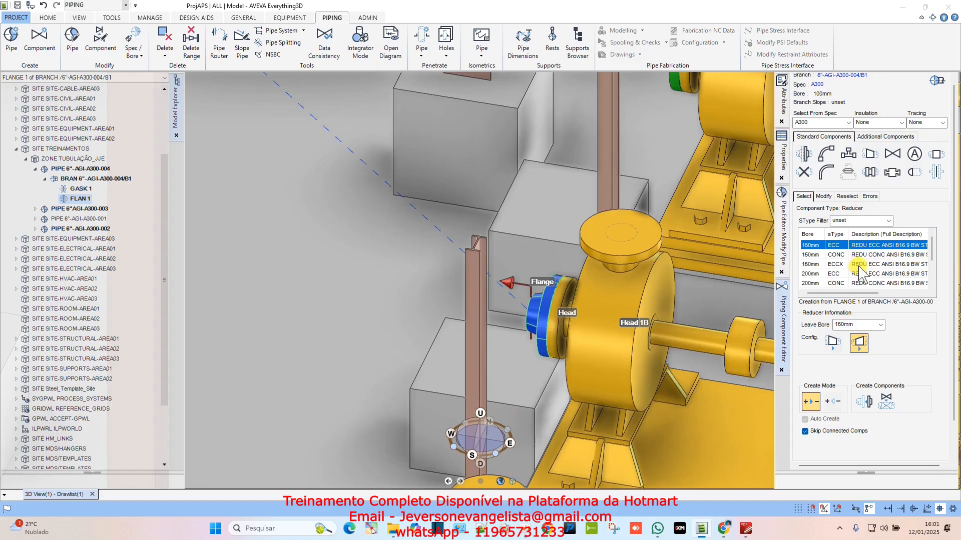
click(883, 222)
click(857, 239)
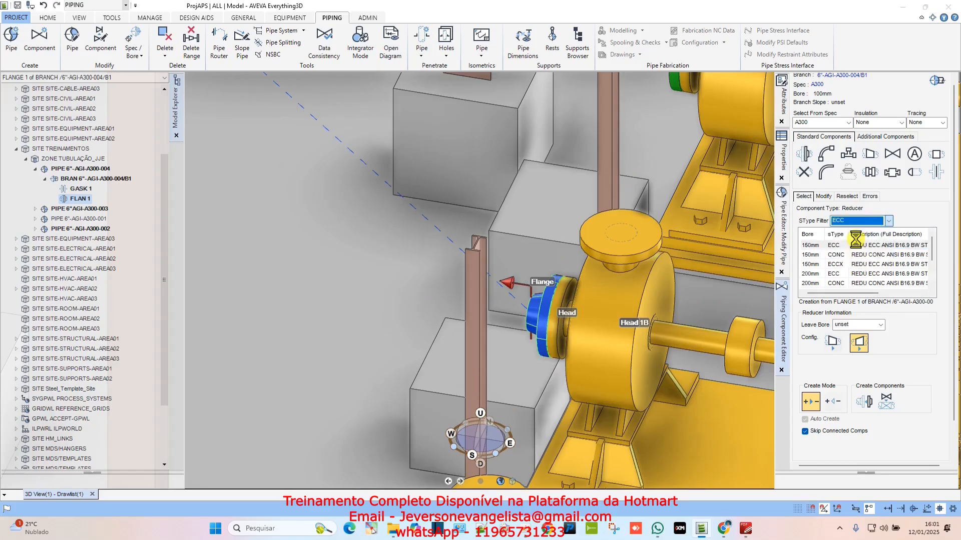
click(807, 246)
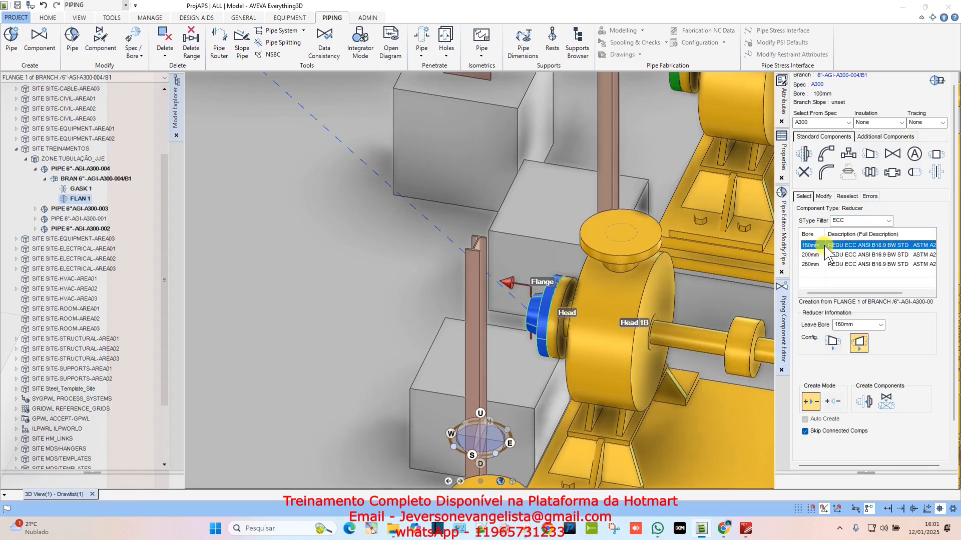
click(864, 401)
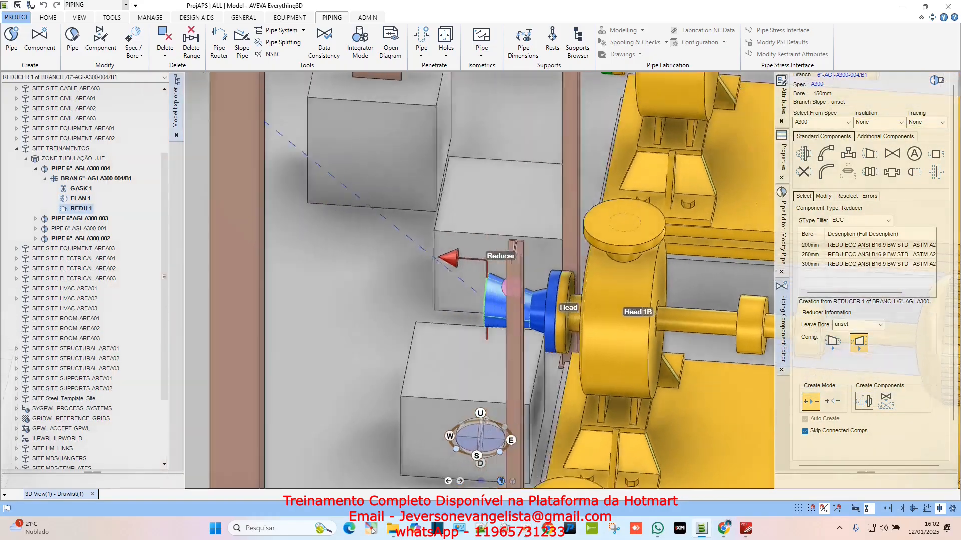
- Create a type EA 90-degree LR elbow connected to the reducer on branch 6"-AGI-A300-004/B1
middle_drag(425, 301, 445, 280)
scroll(508, 275, down, 6)
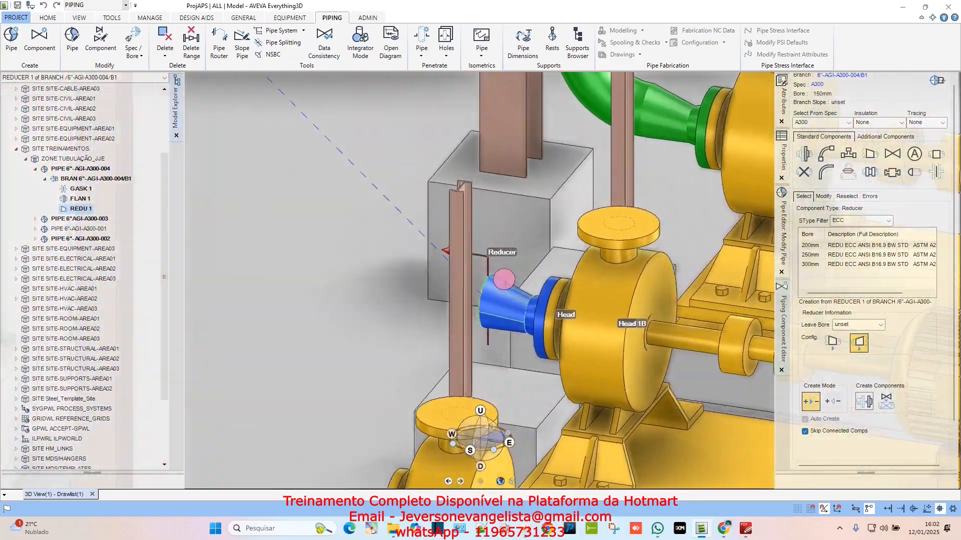
scroll(536, 302, up, 5)
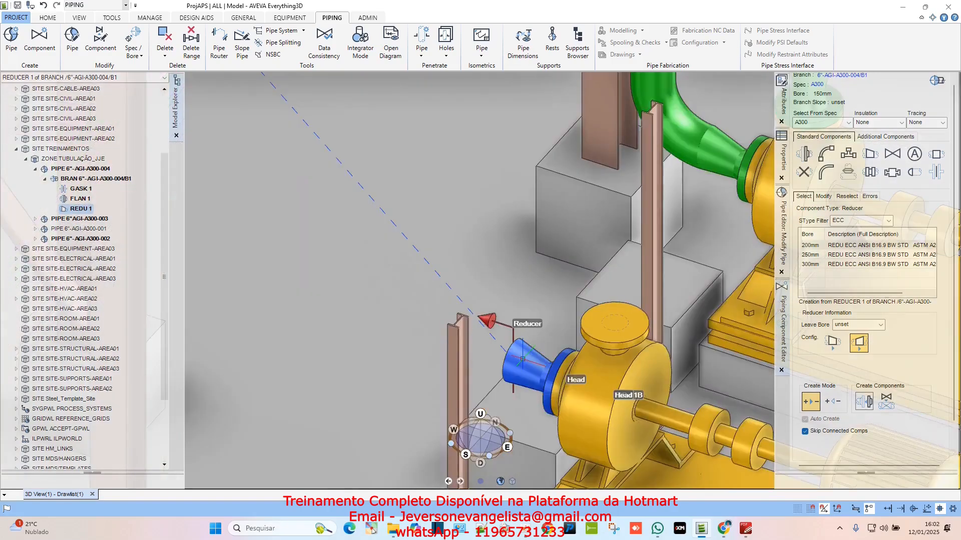
click(823, 196)
click(829, 224)
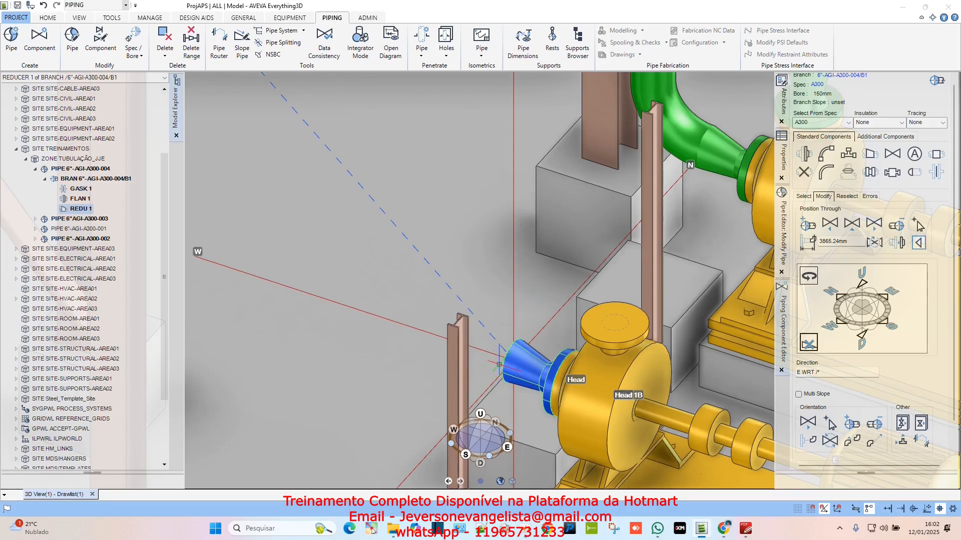
click(828, 157)
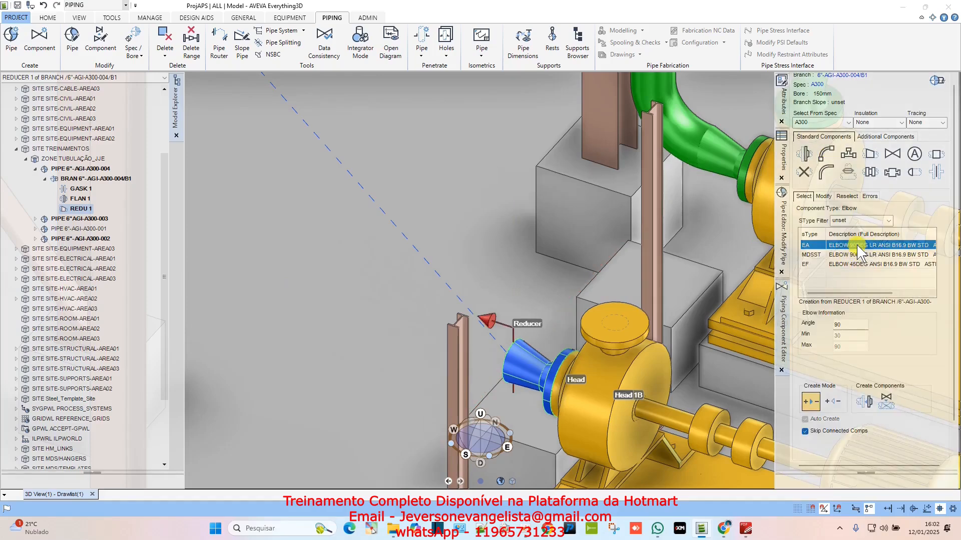
click(865, 402)
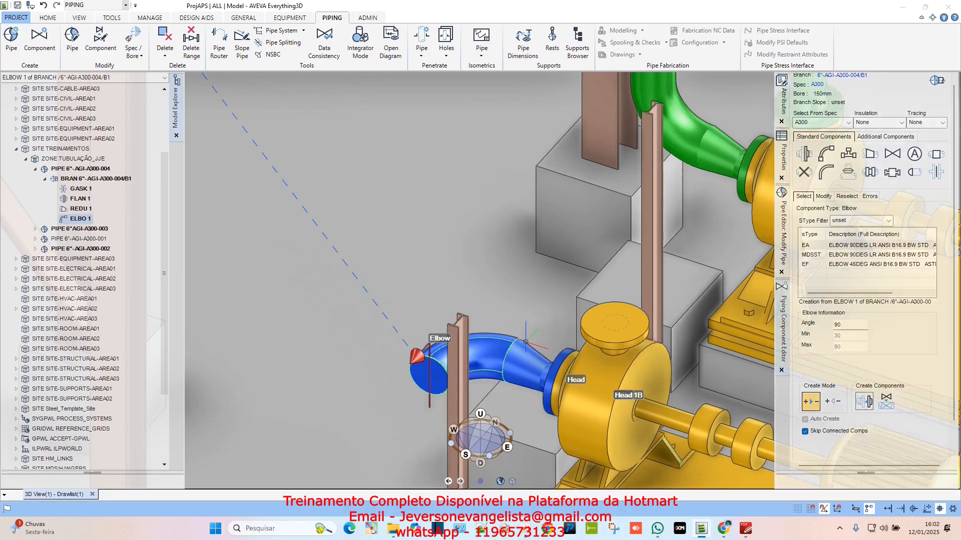
- Orient the elbow after the reducer so that its outlet points straight up, working from the forward end of the branch
click(823, 197)
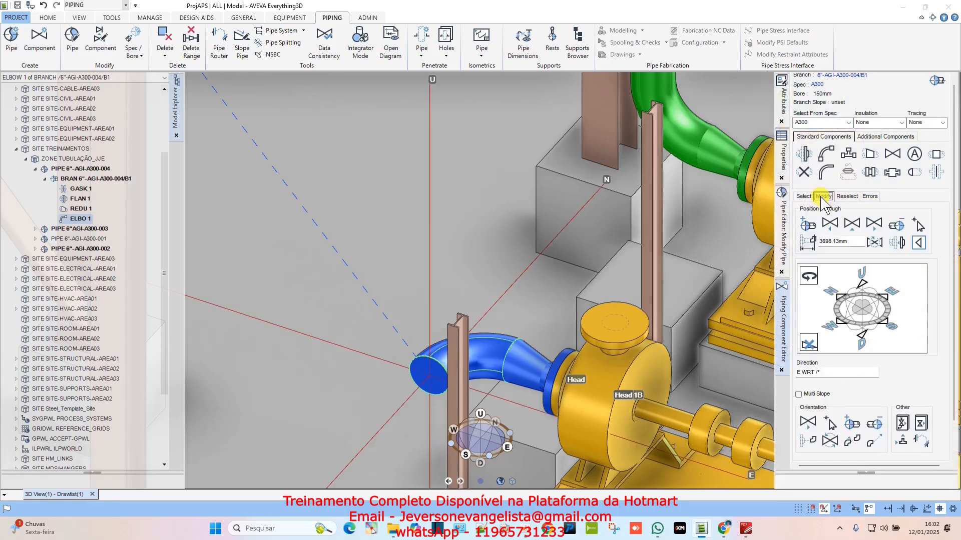
click(863, 286)
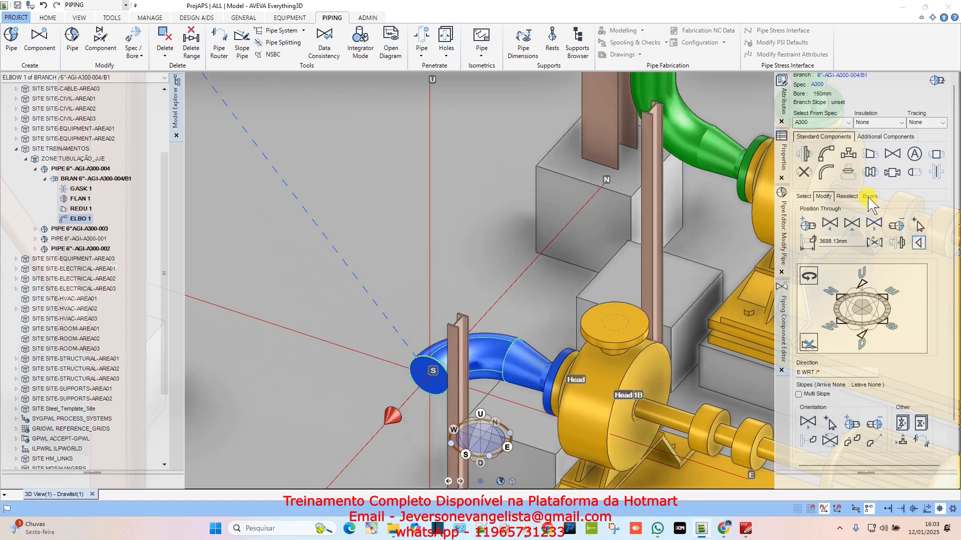
click(919, 243)
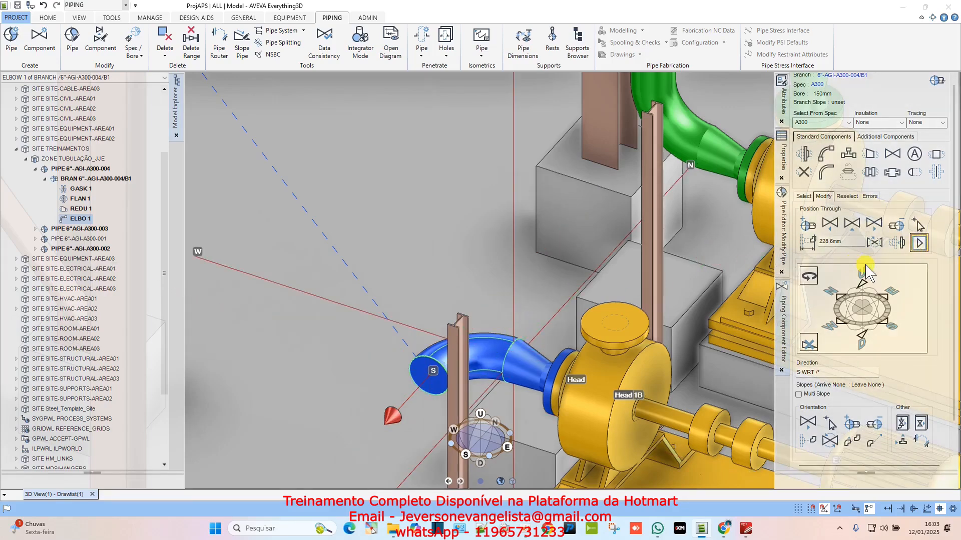
click(862, 286)
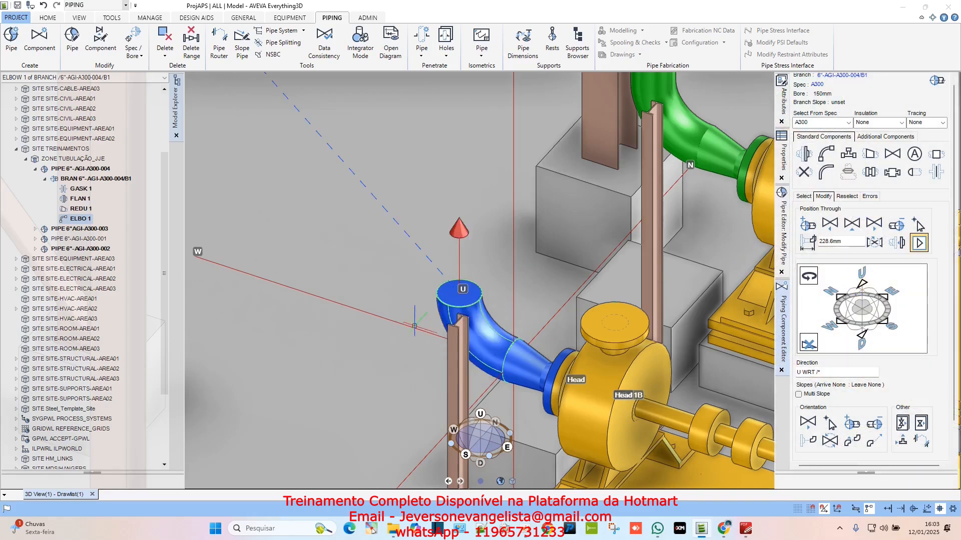
- Copy the upward elbow to add a second elbow above it, and direct the second one west
scroll(512, 313, down, 3)
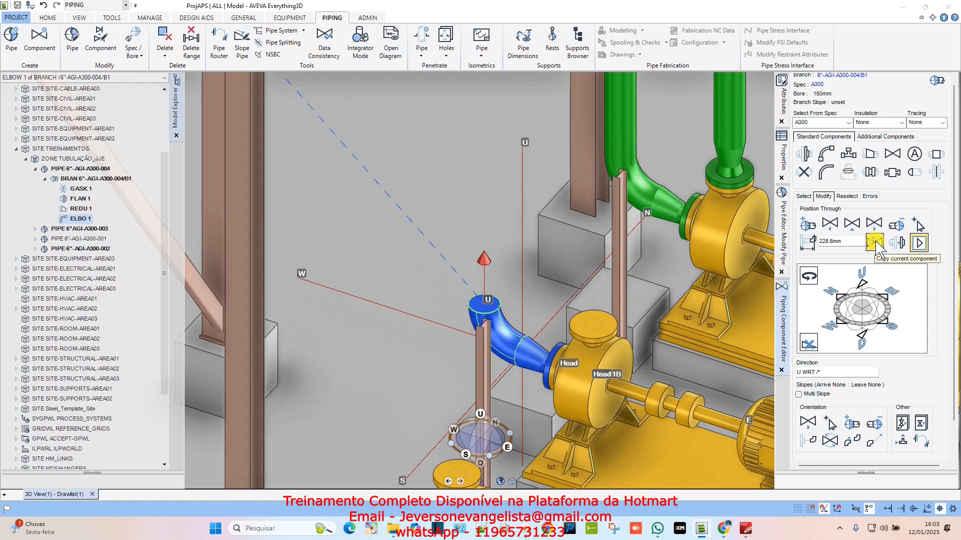
click(875, 244)
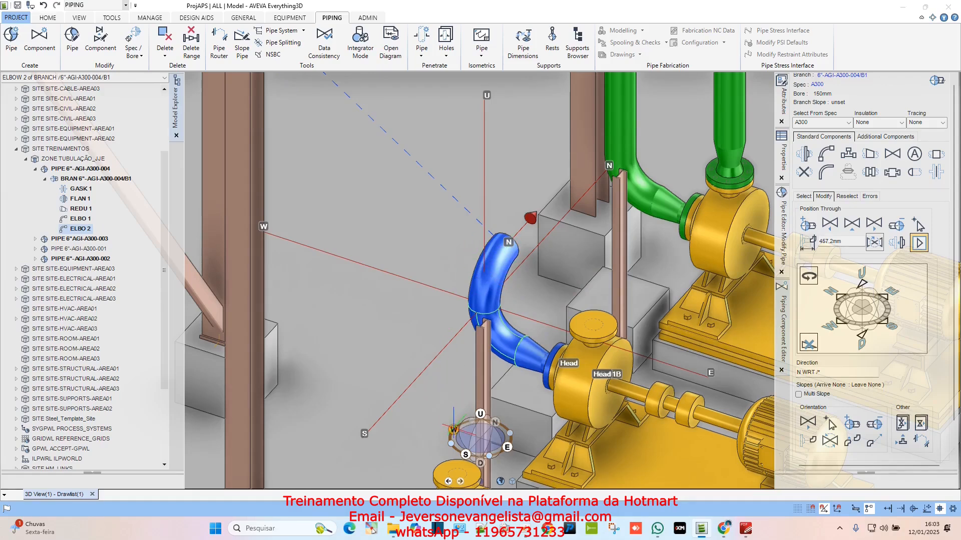
click(840, 324)
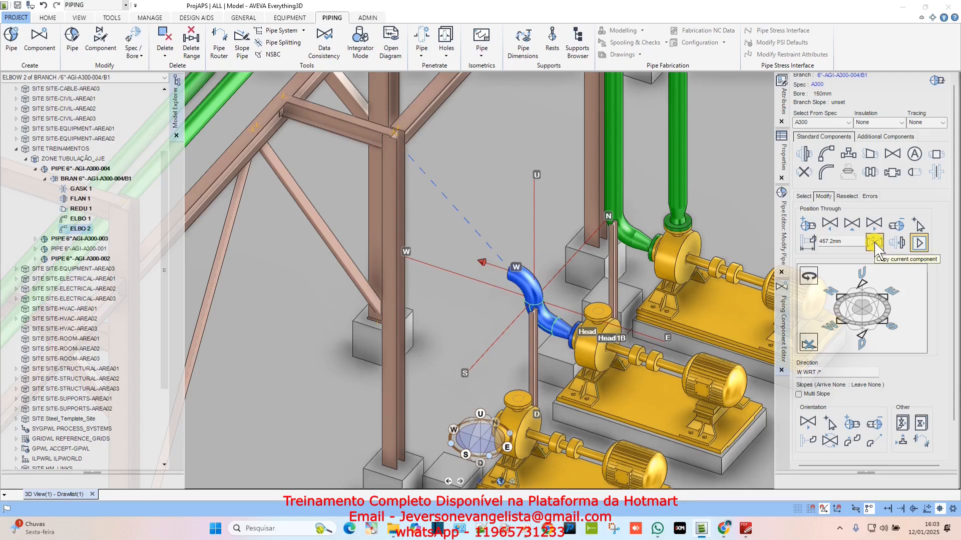
- Copy the elbow once more, switch to backwards mode and connect the third elbow to the header tee at the branch tail
click(877, 243)
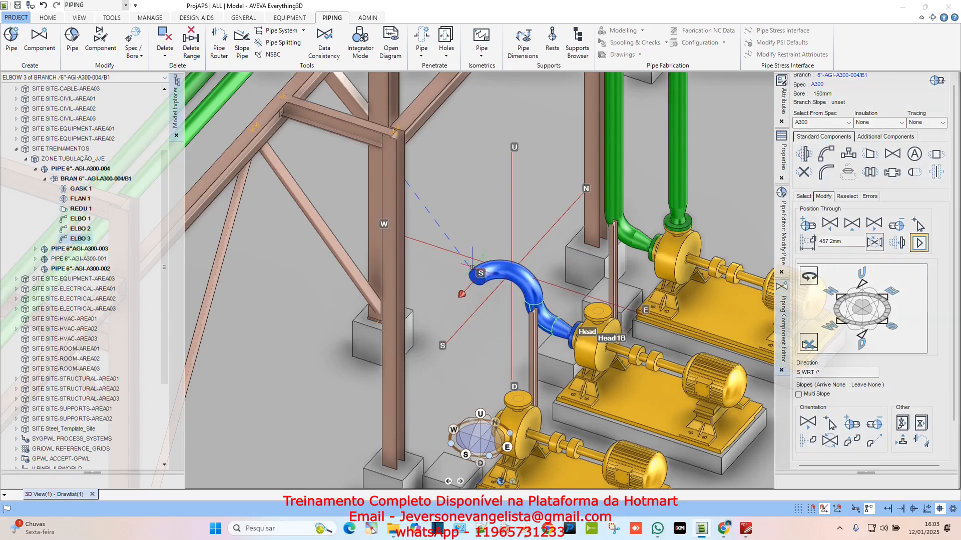
click(872, 283)
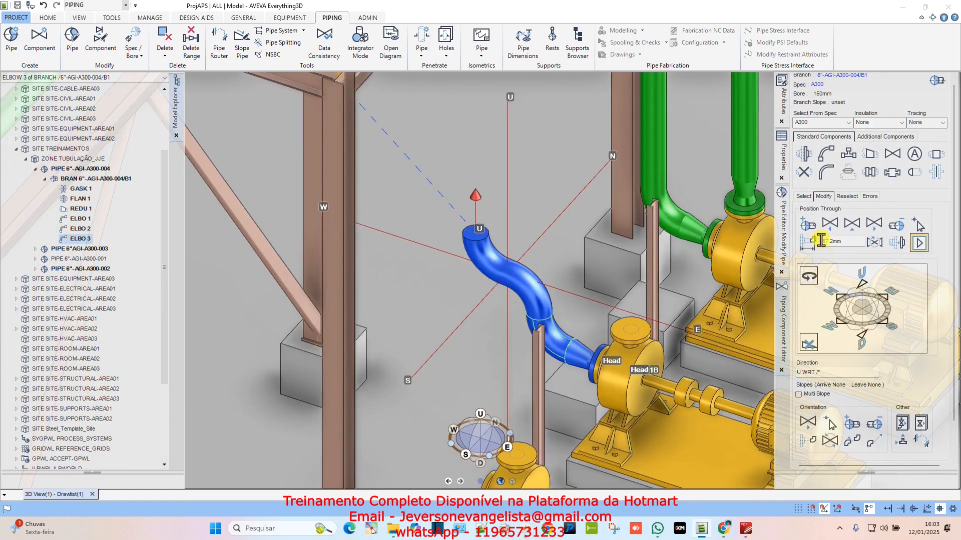
click(919, 243)
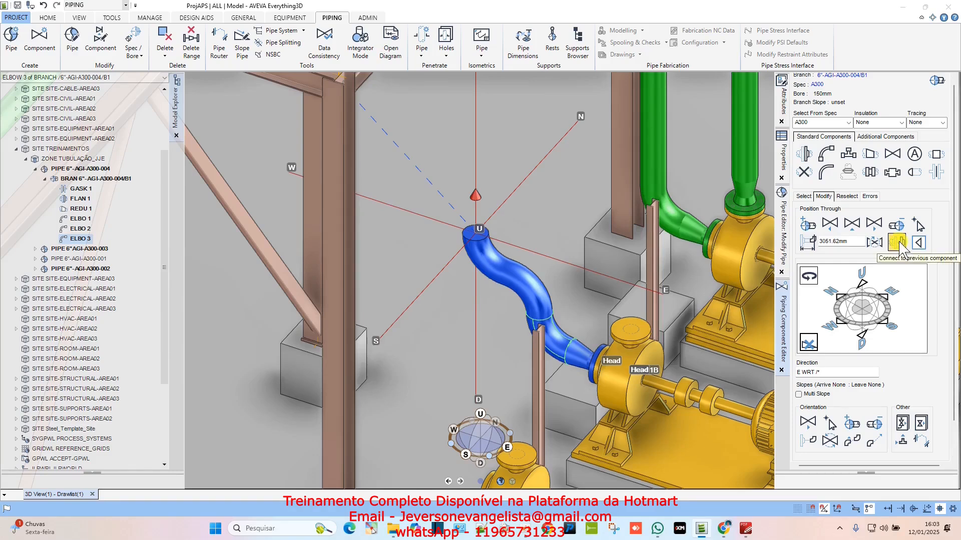
click(898, 244)
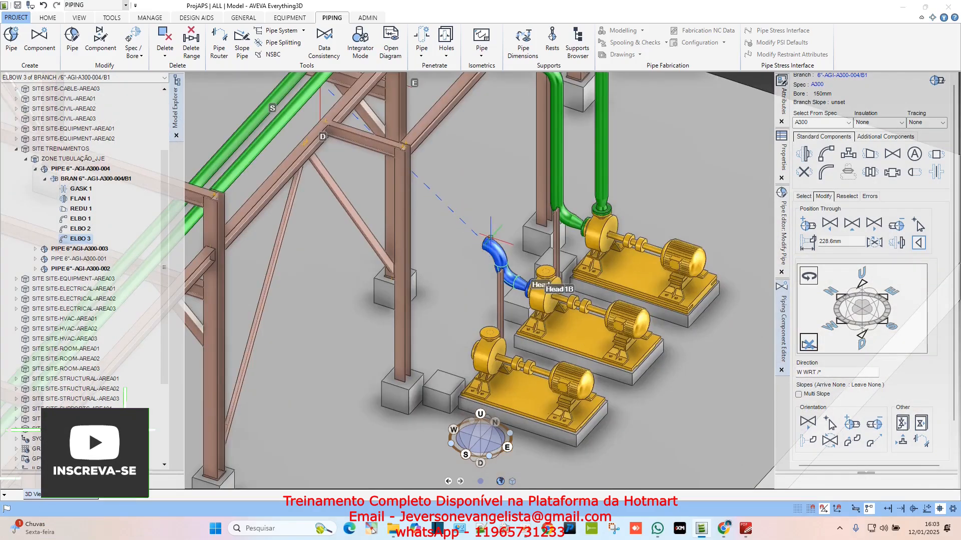
- Direct the elbow under the header tee east, towards the pump side
middle_drag(400, 163, 544, 301)
scroll(466, 167, up, 4)
shift+middle_drag(456, 163, 395, 165)
middle_drag(319, 163, 653, 208)
scroll(569, 219, up, 2)
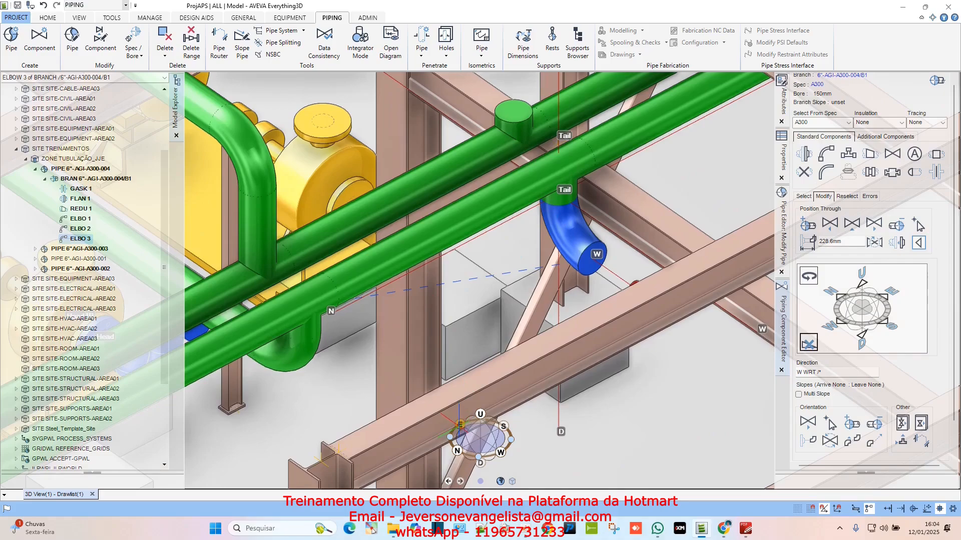
click(885, 302)
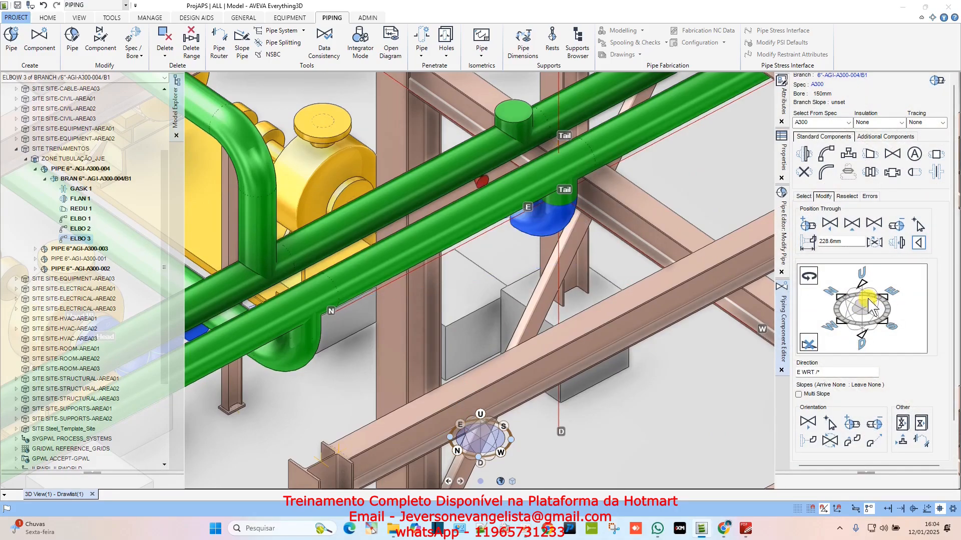
- Select the second elbow above pump BB-01B and align it in forward mode with the elbow under the header tee
scroll(552, 248, down, 3)
shift+middle_drag(552, 247, 395, 249)
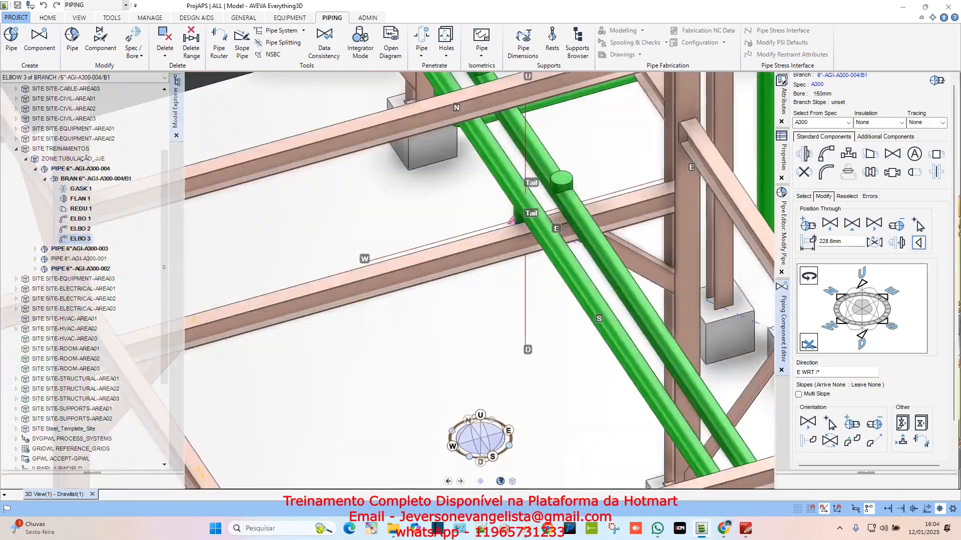
shift+middle_drag(251, 240, 75, 237)
scroll(323, 213, down, 4)
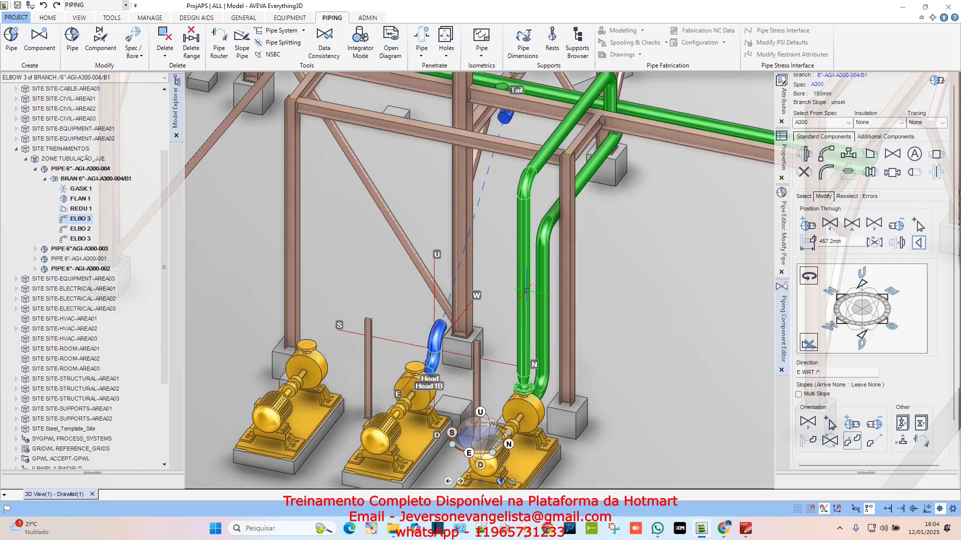
scroll(436, 334, up, 4)
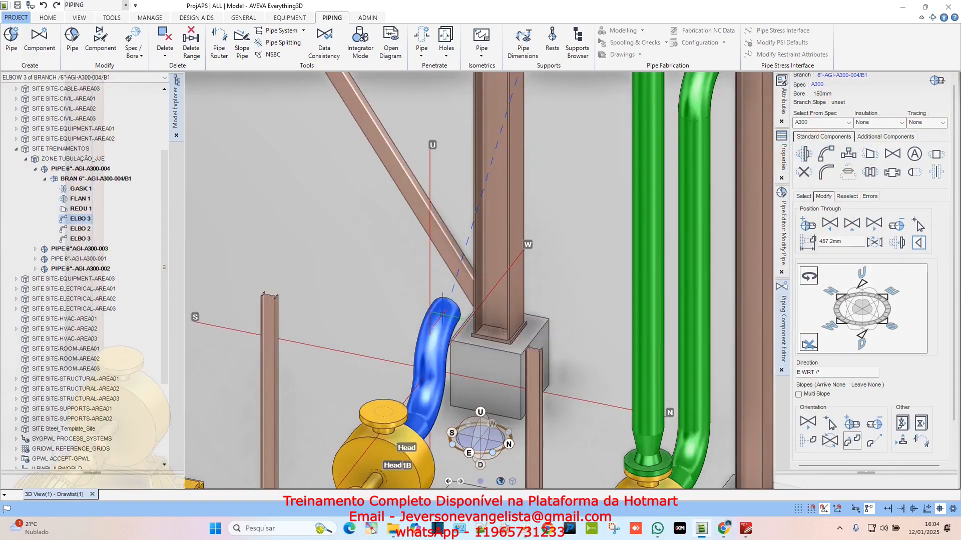
click(440, 320)
scroll(438, 320, down, 2)
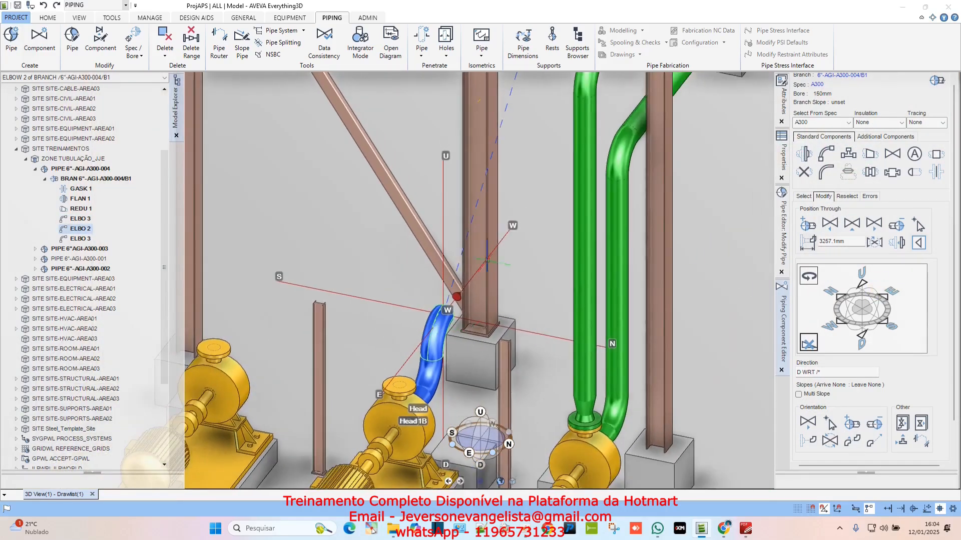
click(919, 244)
scroll(514, 303, down, 4)
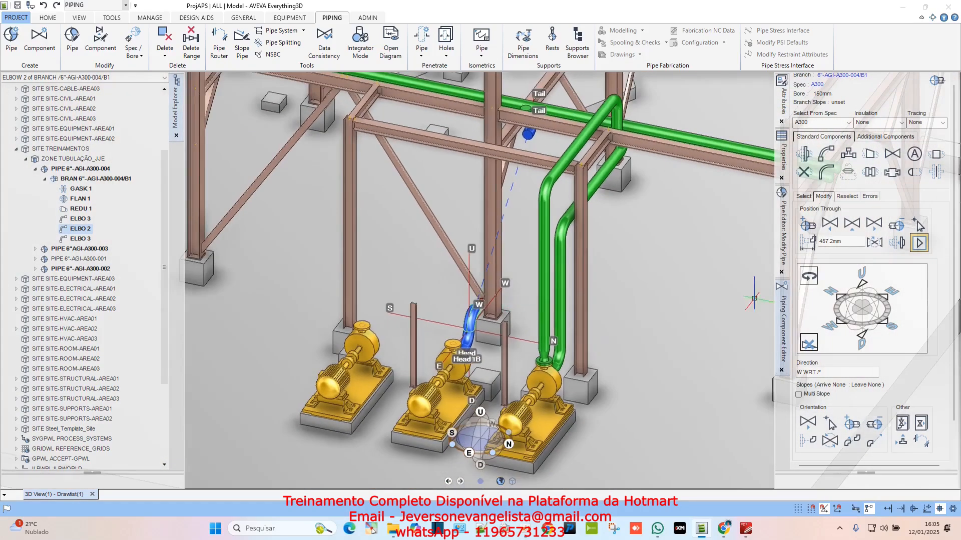
click(852, 440)
- Examine the clearance between the routed pipe and the steel column of the pipe rack
middle_drag(483, 229, 502, 224)
middle_drag(528, 244, 597, 250)
middle_drag(520, 305, 573, 285)
scroll(518, 299, up, 5)
scroll(526, 295, up, 10)
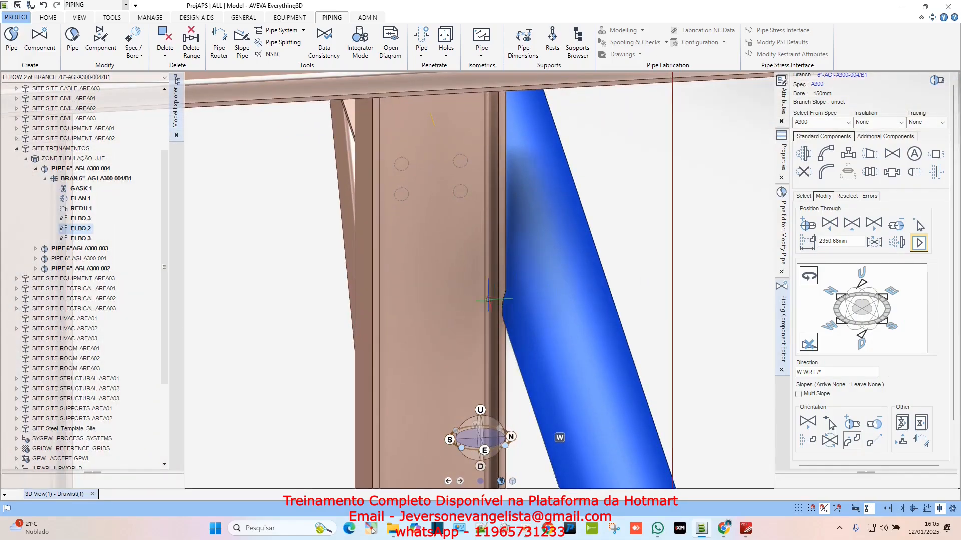
scroll(504, 304, down, 8)
middle_drag(500, 269, 443, 226)
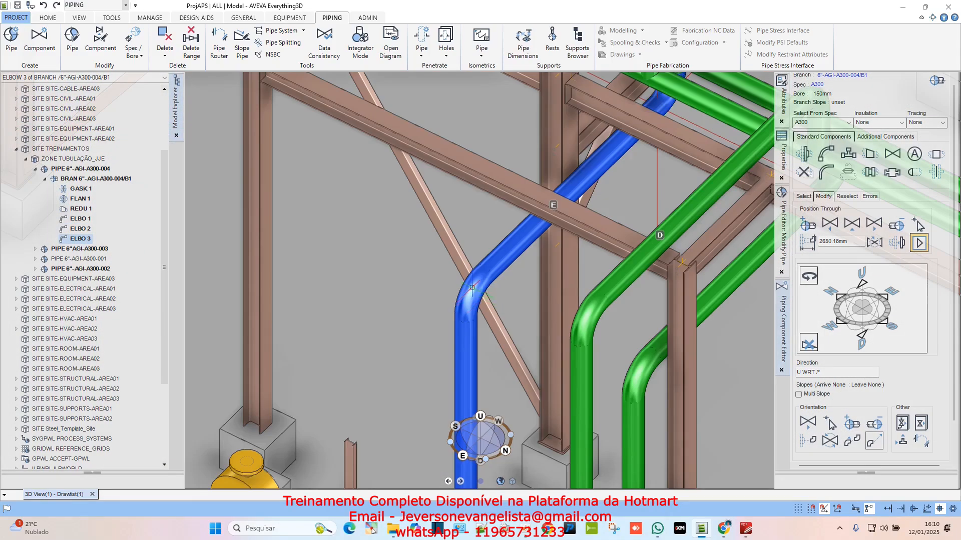
- Rotate the elbow at the top of the riser about the vertical axis to the direction W 45 N
click(471, 288)
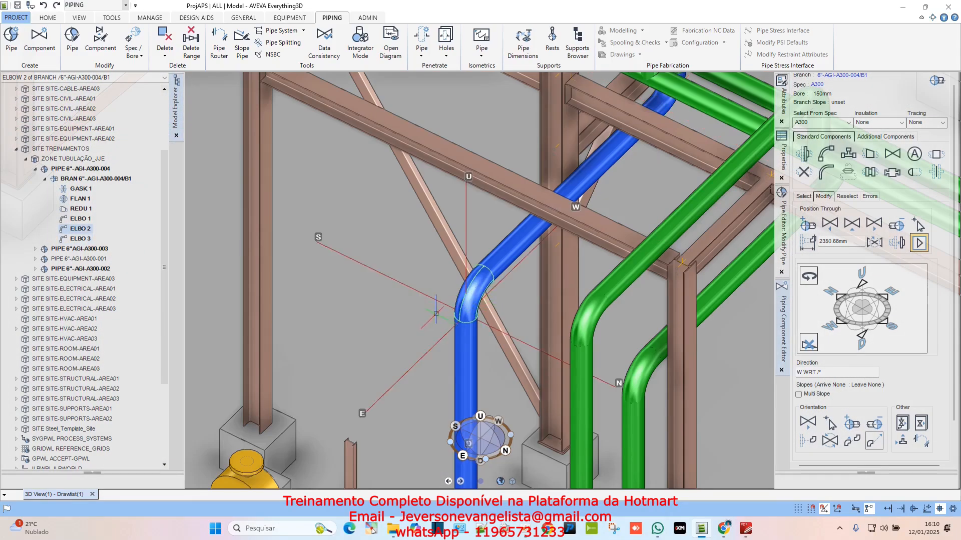
double_click(476, 283)
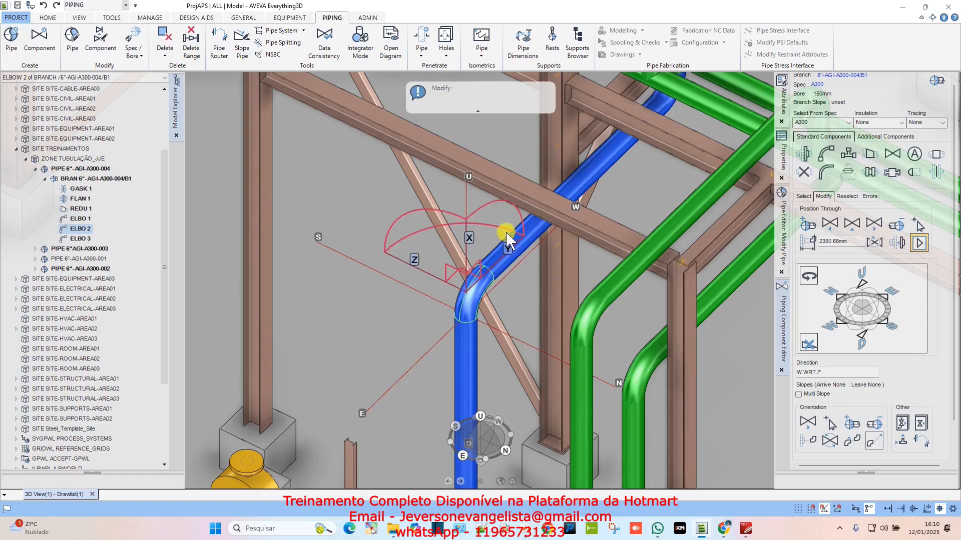
drag(507, 239, 468, 216)
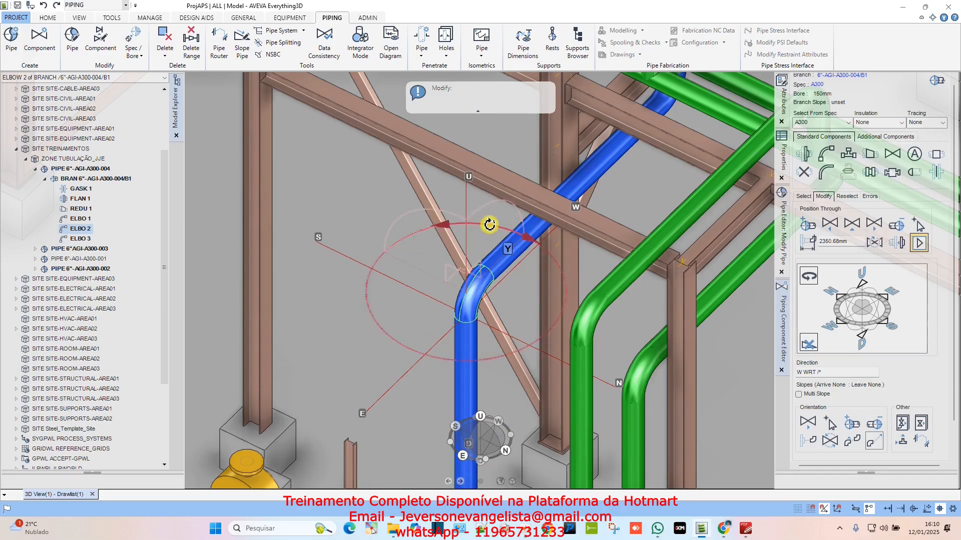
drag(490, 227, 505, 274)
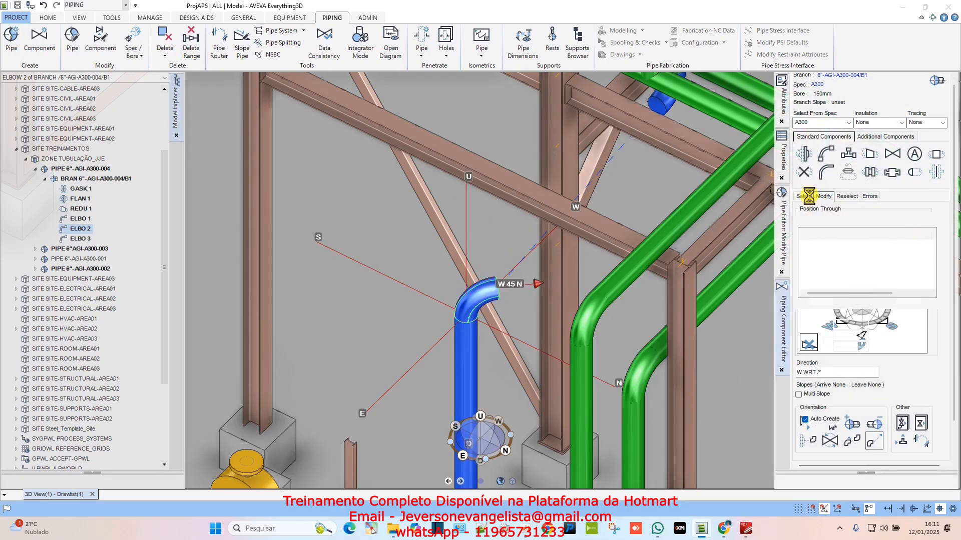
- Create a type EF 45-degree elbow connected to the rotated elbow at the top of the riser
click(814, 403)
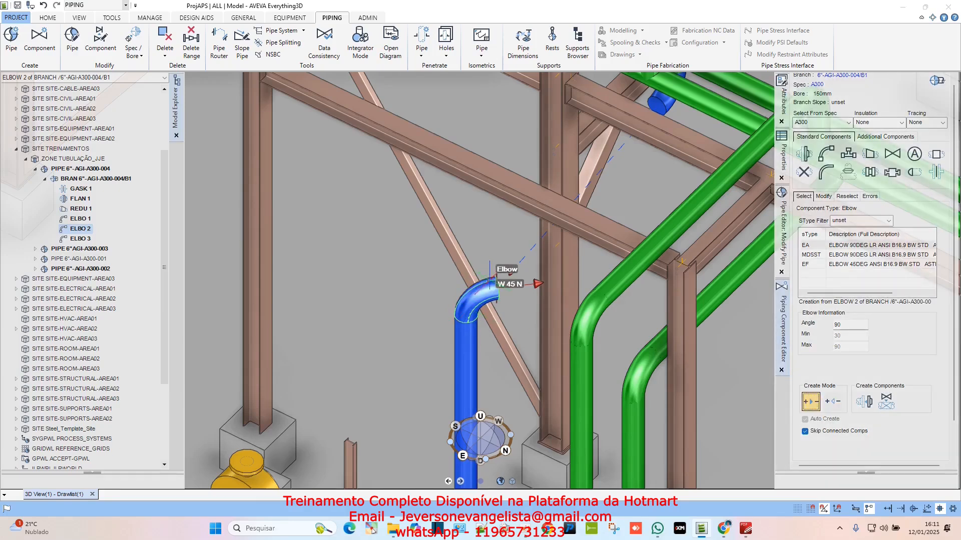
click(823, 196)
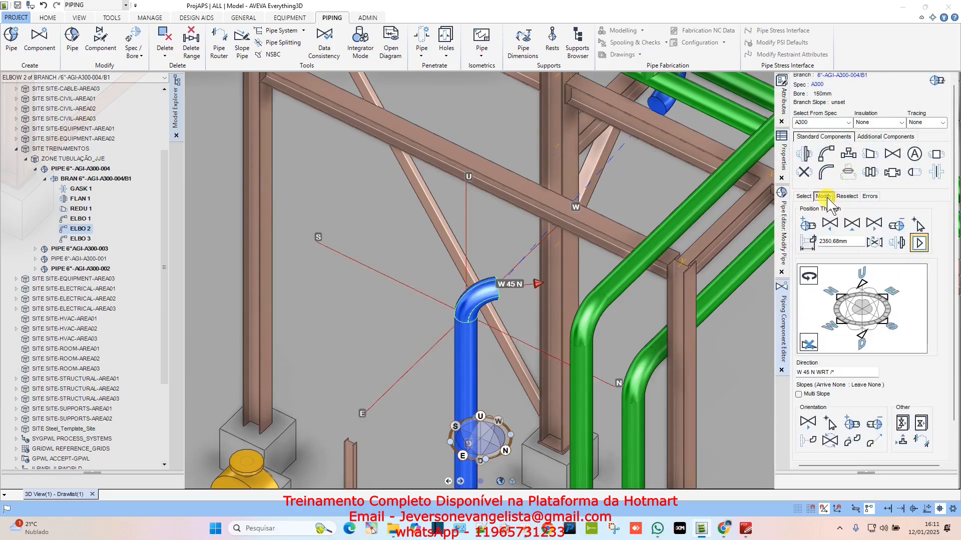
click(918, 243)
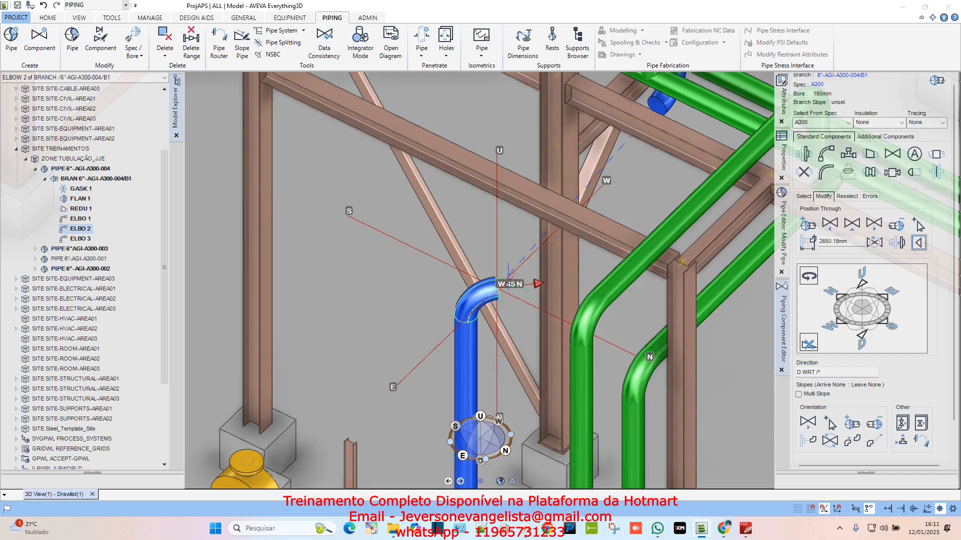
click(830, 155)
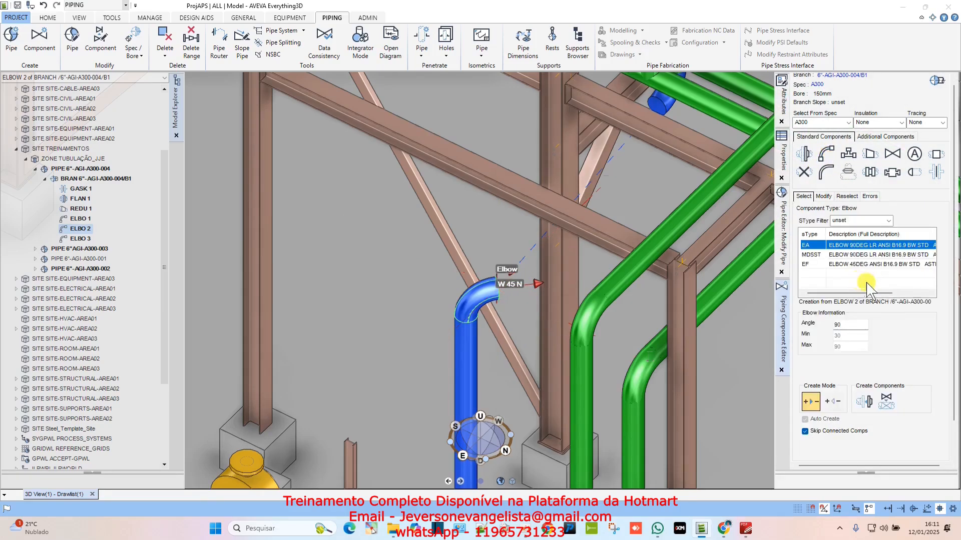
click(845, 264)
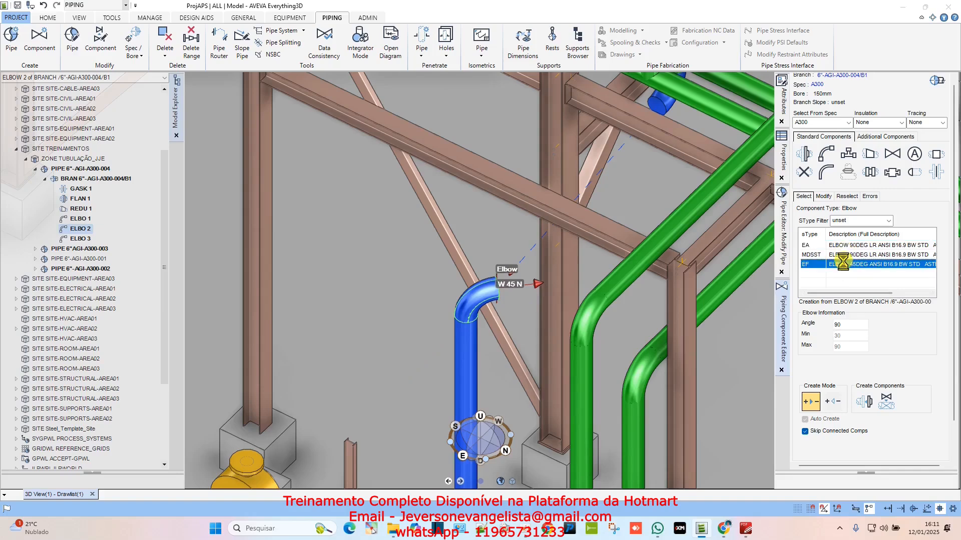
click(864, 401)
middle_drag(558, 296, 552, 281)
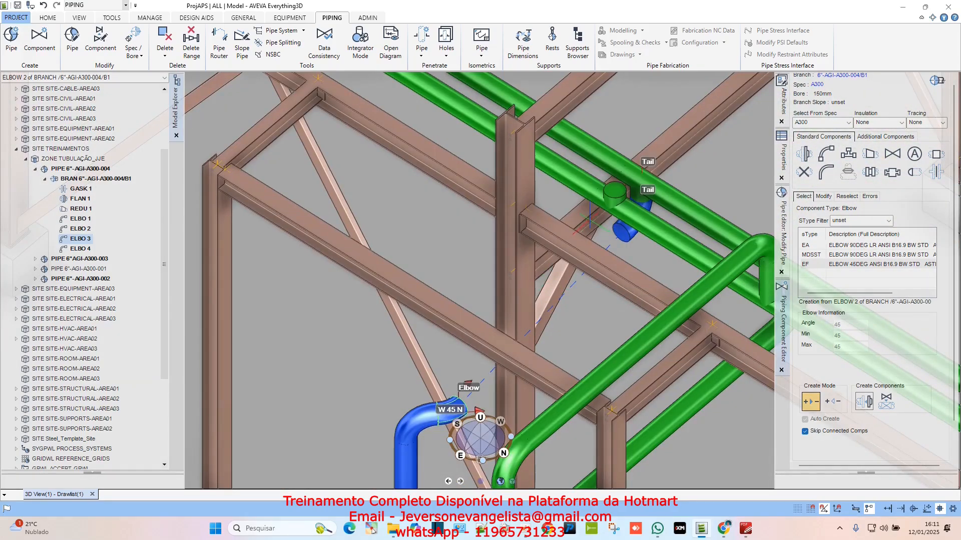
- Reposition the header tee of branch 6"-AGI-A300-002/B2 in line with the riser's top elbow by picking that elbow as the position
click(640, 176)
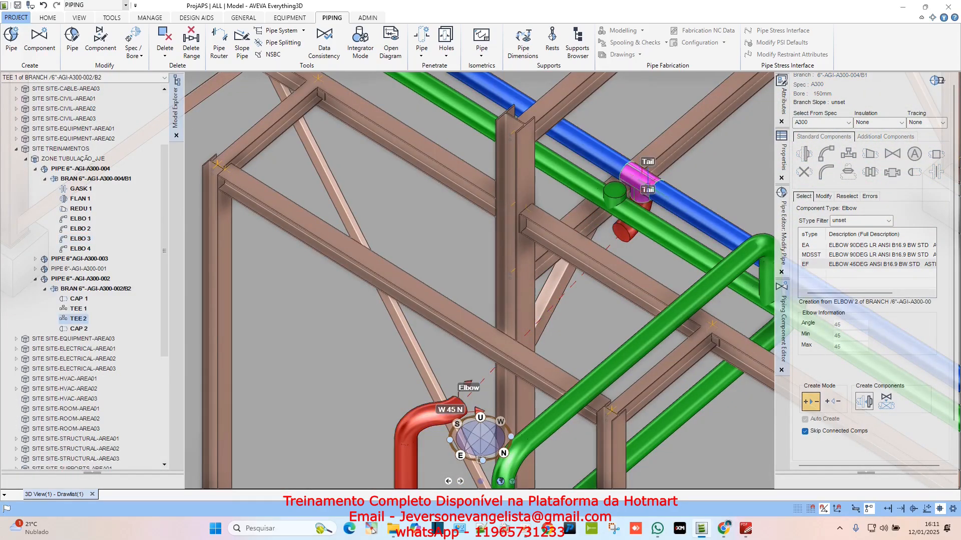
click(937, 81)
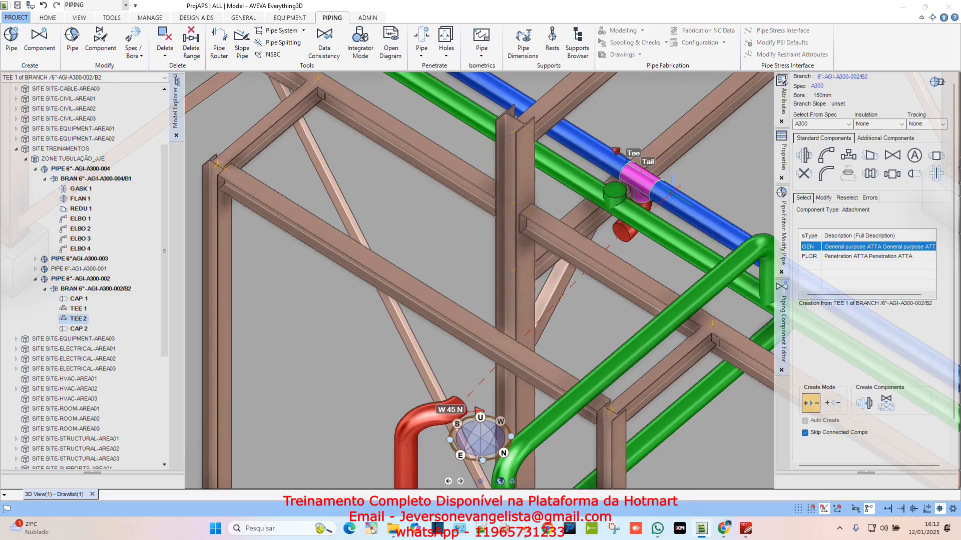
click(822, 197)
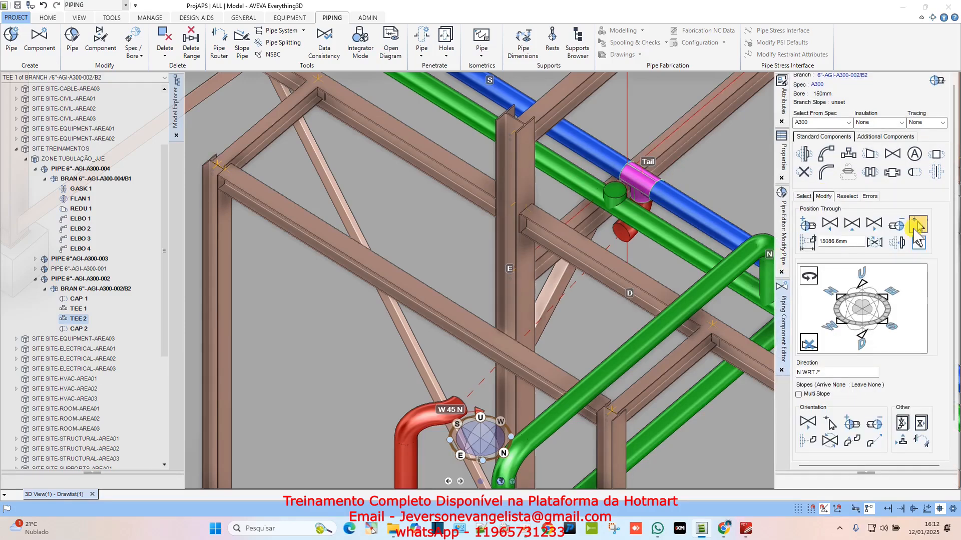
click(918, 226)
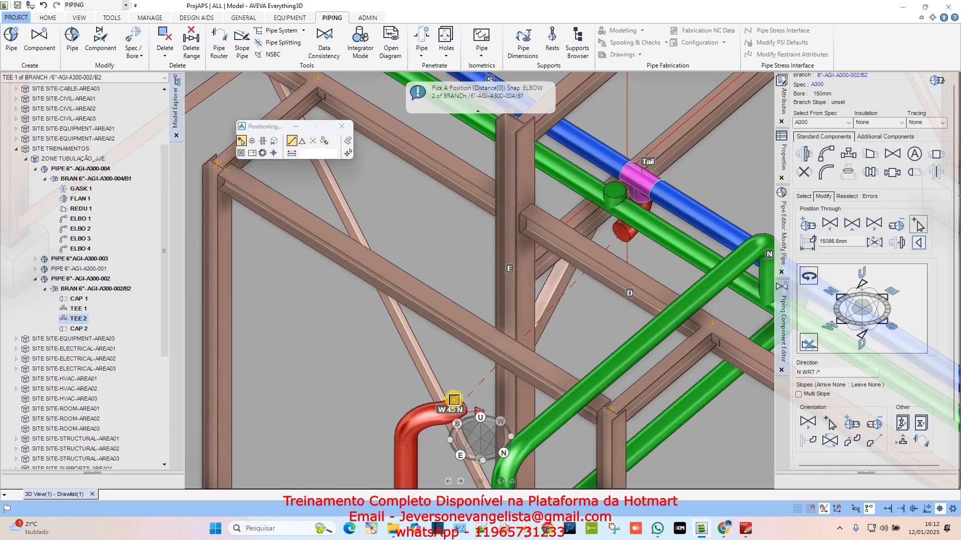
click(455, 400)
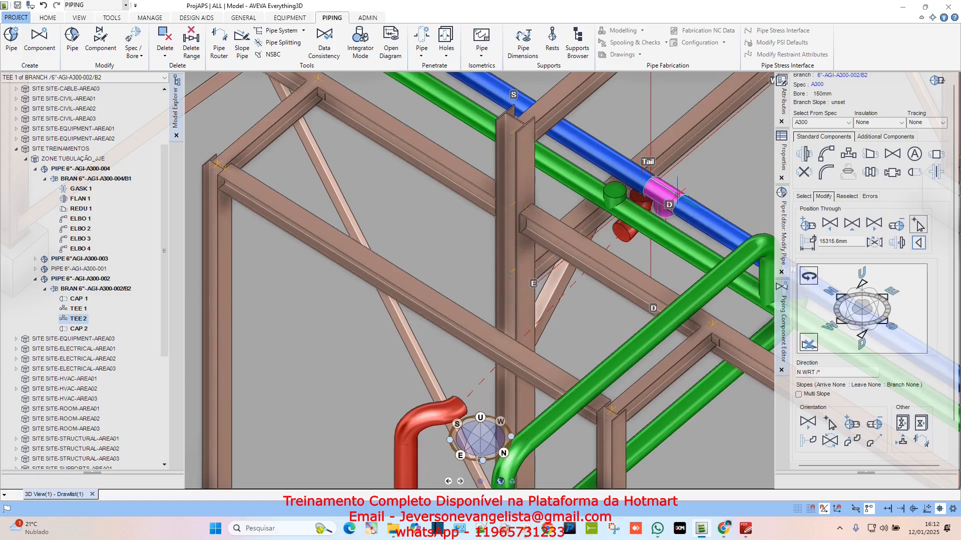
- Load the elbow under the header into component modification and try to connect it to the repositioned tee
scroll(629, 229, up, 2)
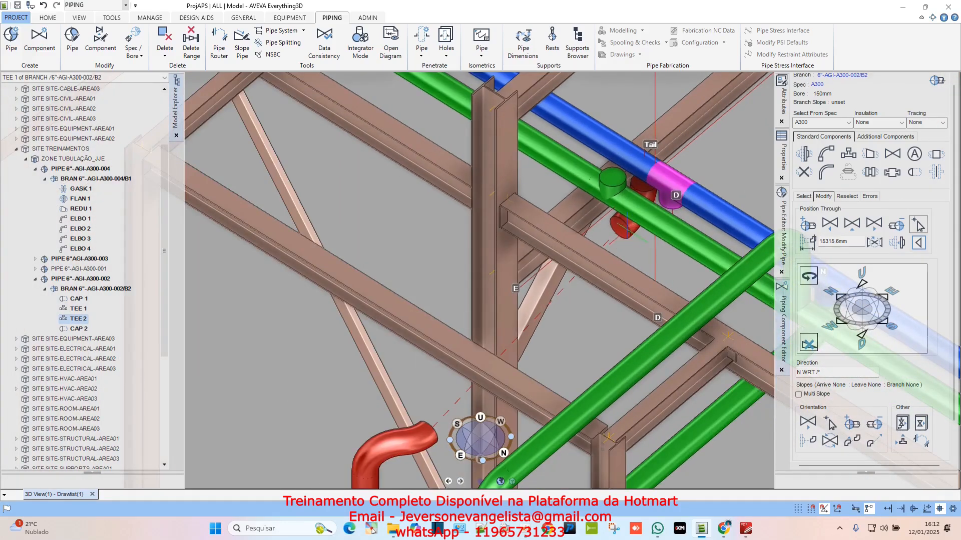
click(627, 228)
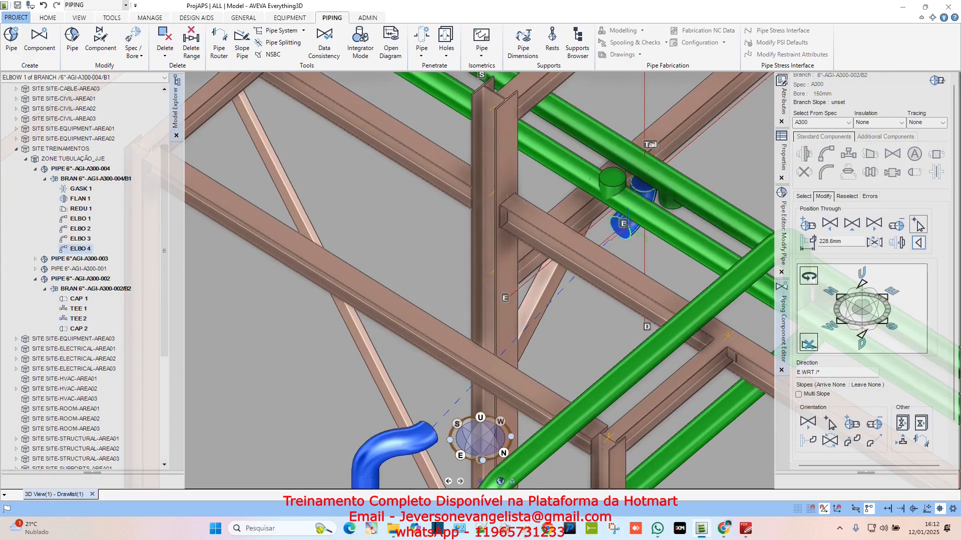
click(937, 83)
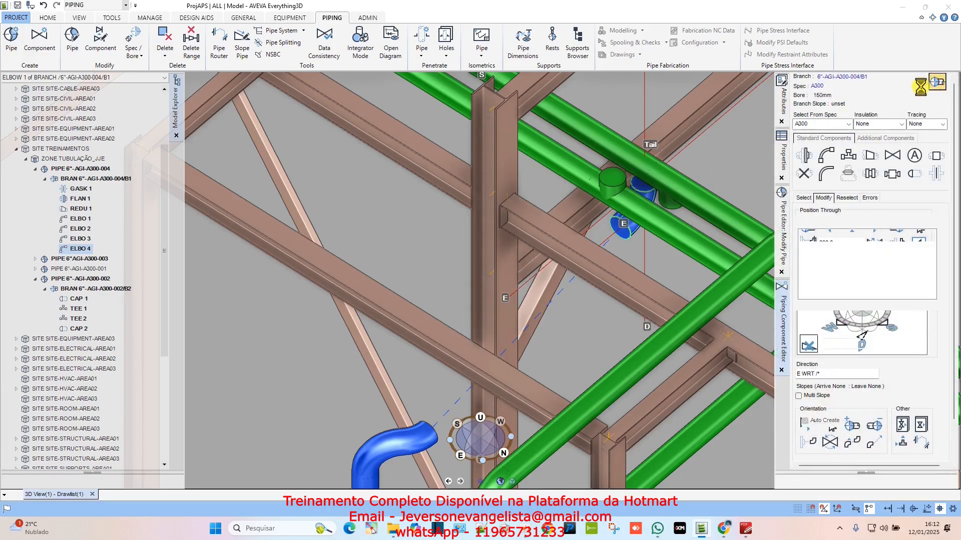
scroll(644, 193, up, 3)
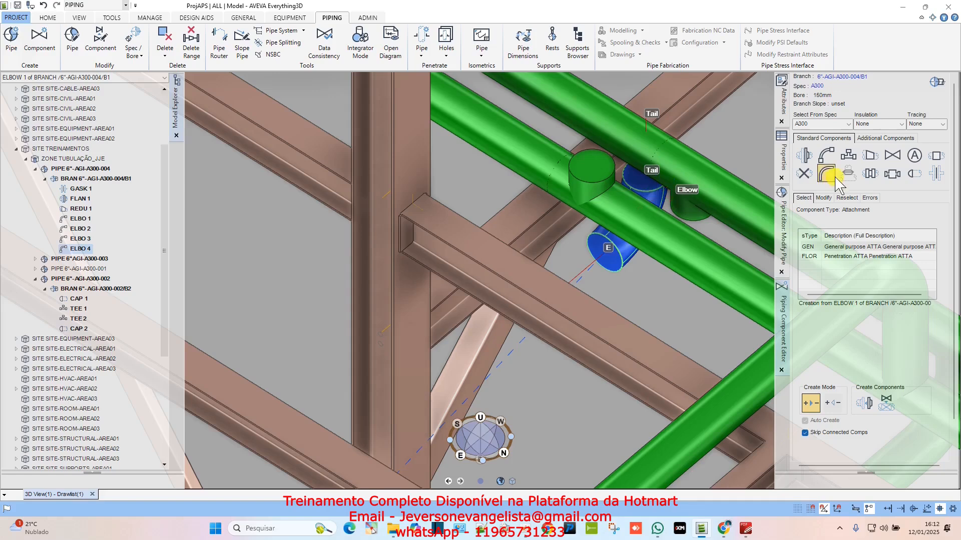
click(823, 198)
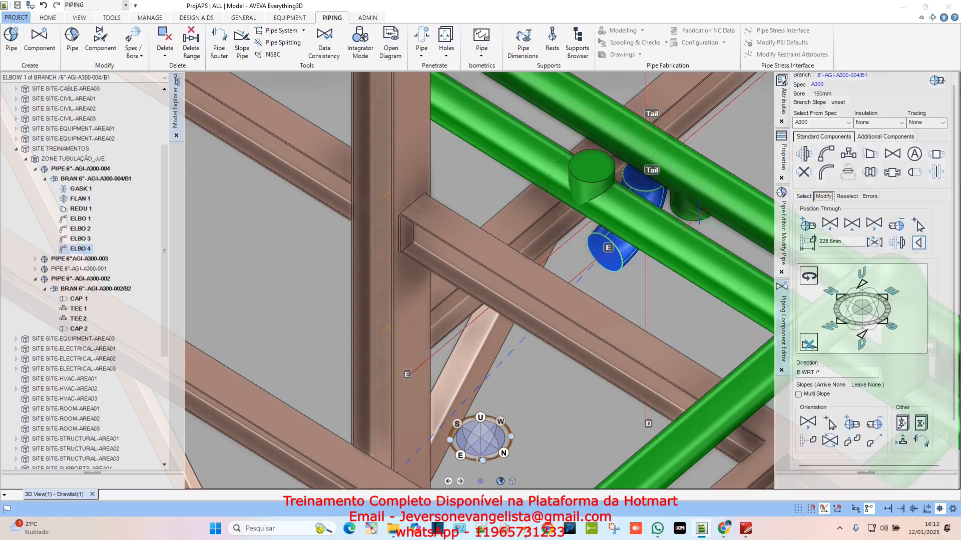
click(898, 244)
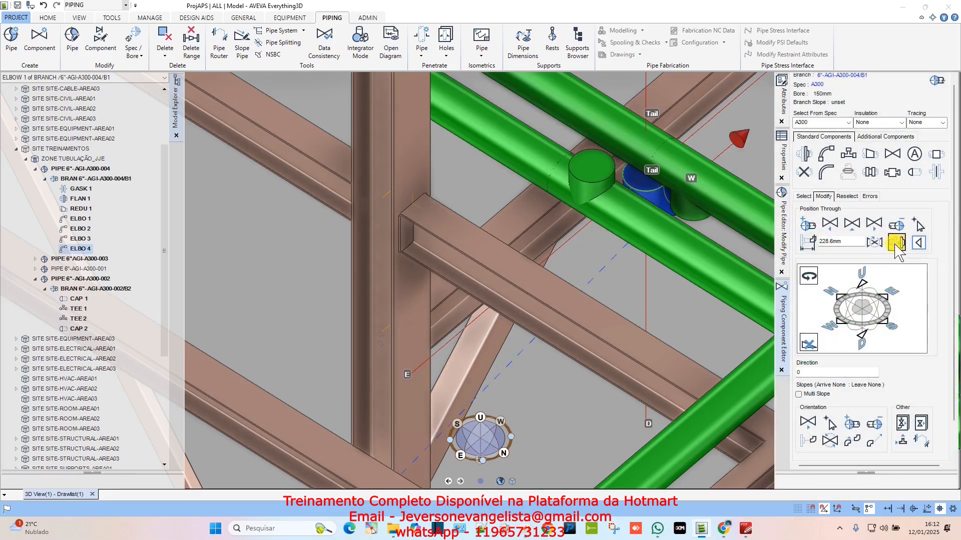
click(895, 245)
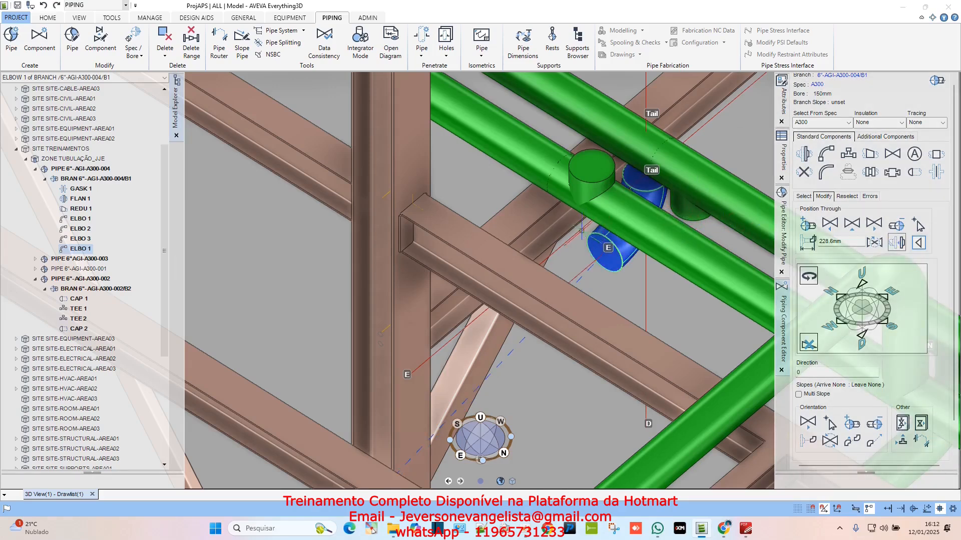
- Disconnect the tail of branch 6"-AGI-A300-004/B1 and reconnect it to the repositioned header tee
scroll(585, 234, down, 3)
middle_drag(645, 221, 524, 295)
scroll(524, 290, up, 2)
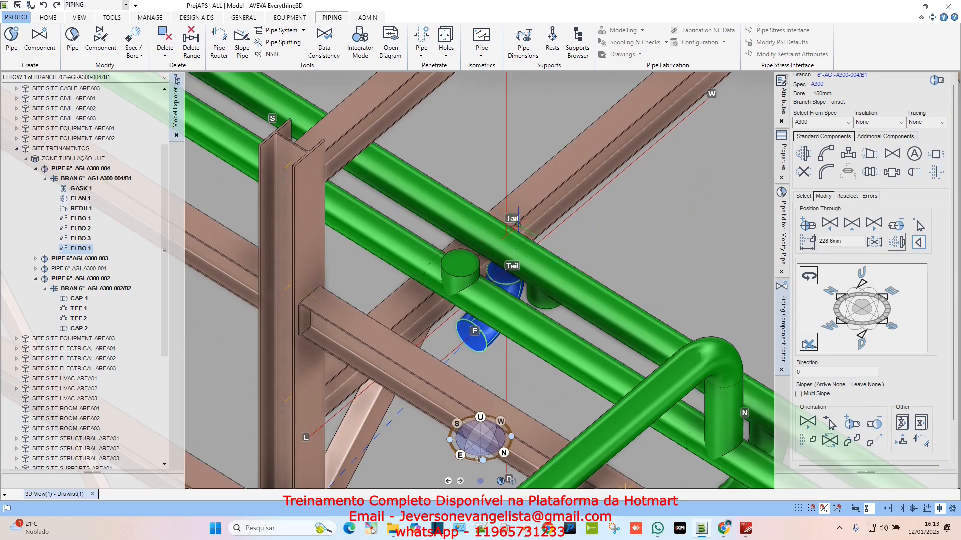
click(785, 232)
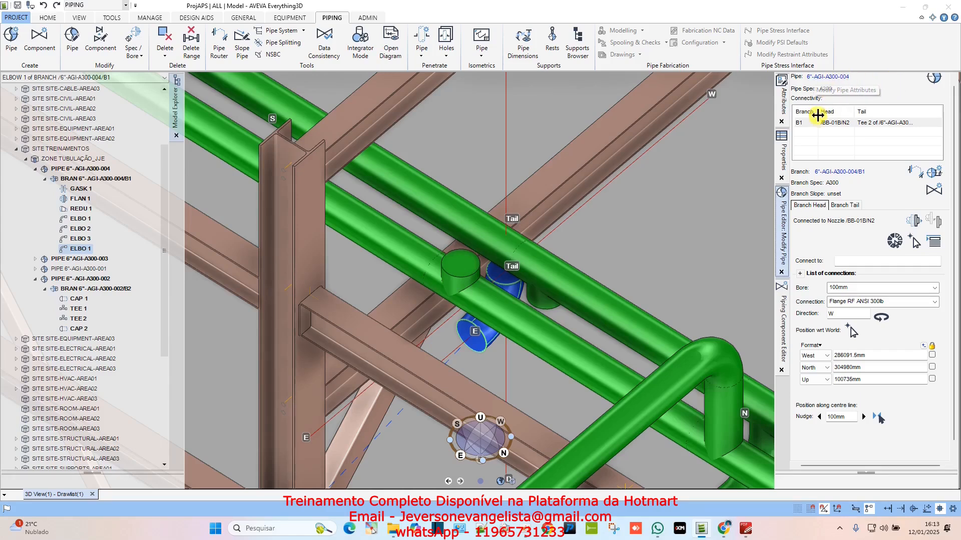
click(851, 205)
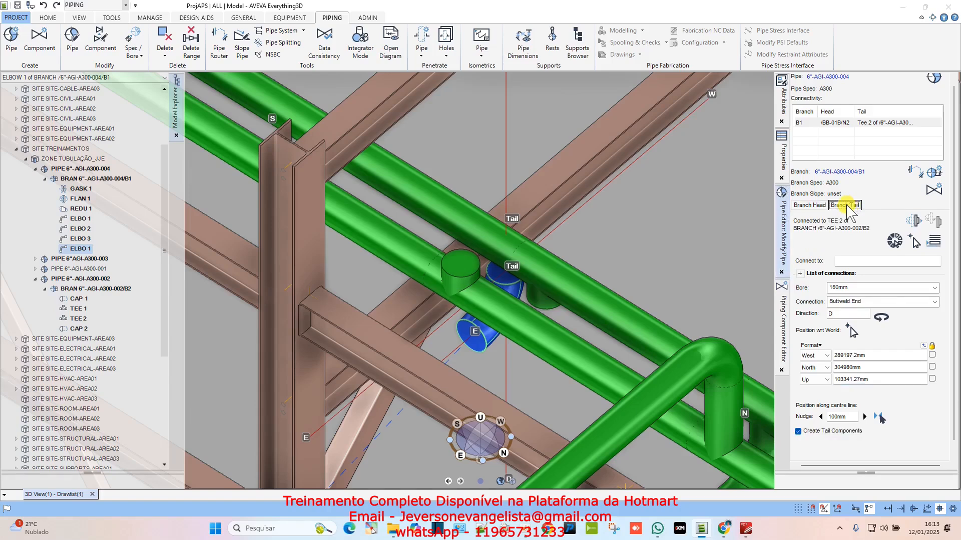
click(915, 221)
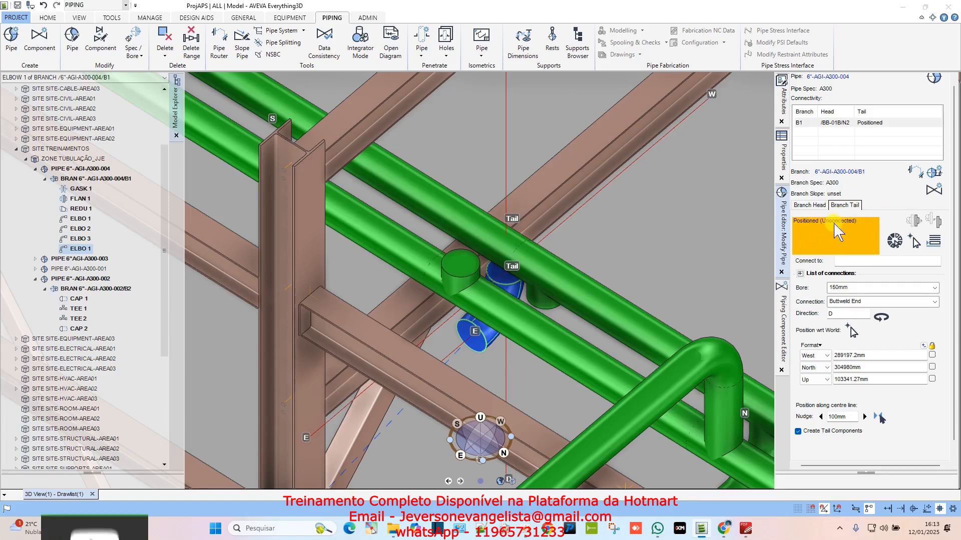
click(915, 242)
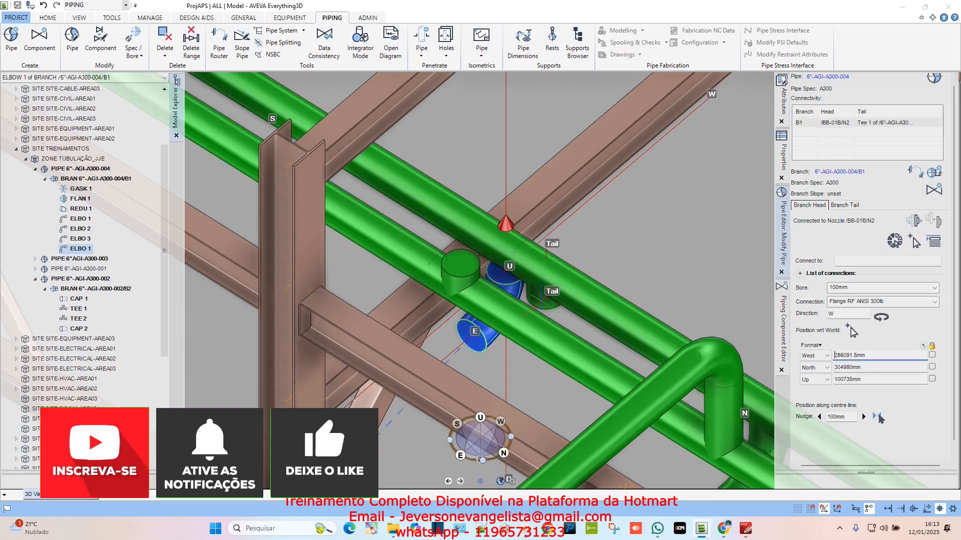
- Connect the last elbow of branch 6"-AGI-A300-004/B1 to the branch outlet of the repositioned header tee
scroll(573, 243, down, 3)
scroll(580, 258, up, 3)
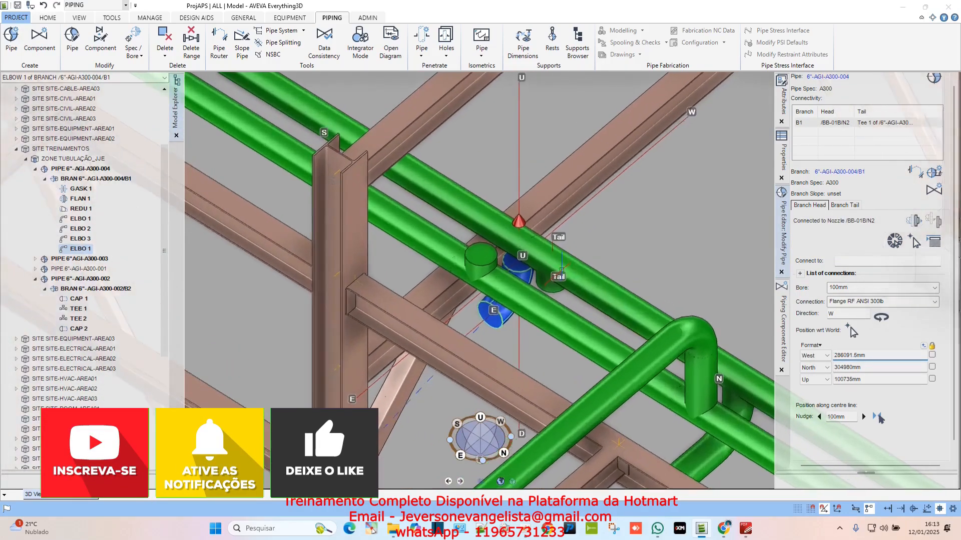
click(785, 320)
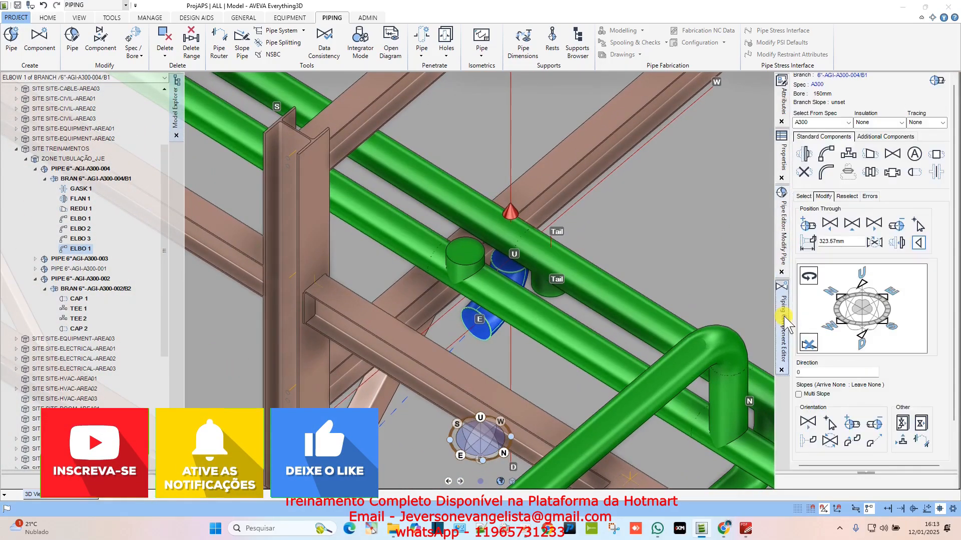
click(897, 243)
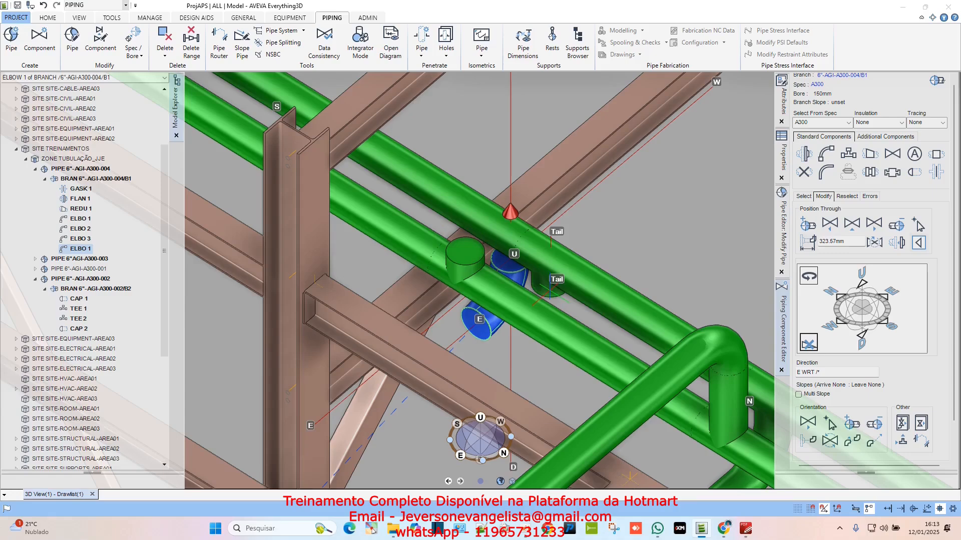
click(896, 243)
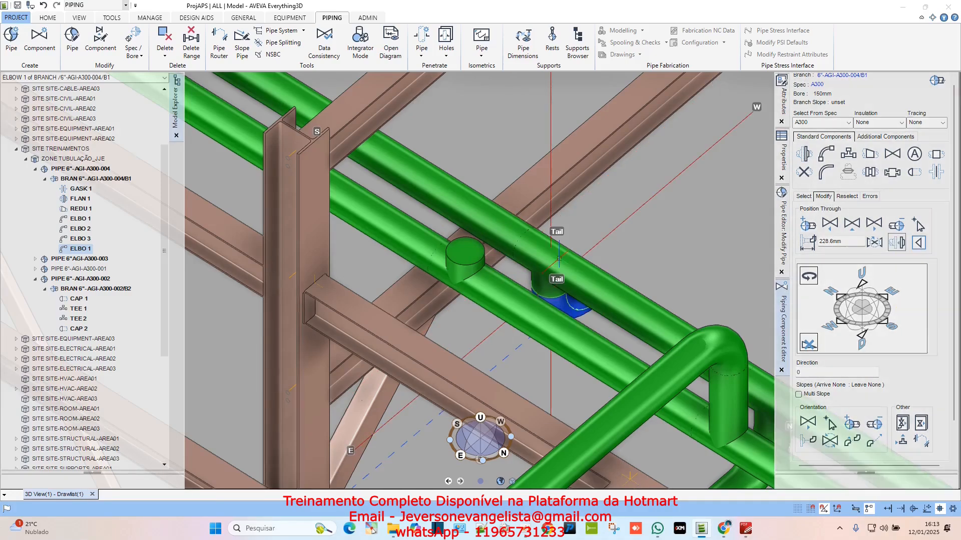
- Examine the complete pipe route from the header tee past the rack column down to pump BB-01B
scroll(580, 278, down, 3)
mouse_move(578, 278)
middle_down()
mouse_move(548, 267)
mouse_move(571, 273)
middle_up()
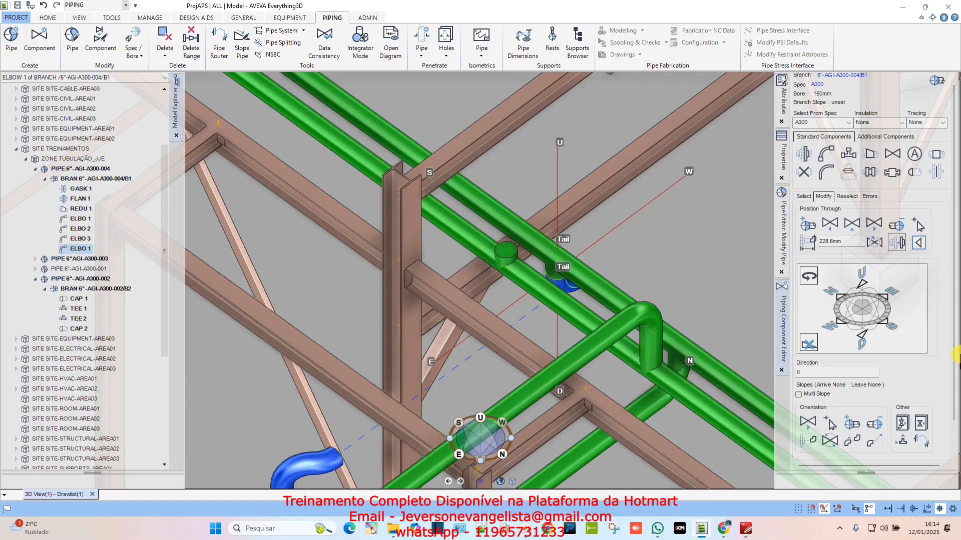
click(808, 296)
click(888, 296)
scroll(586, 282, down, 6)
mouse_move(576, 295)
middle_down()
mouse_move(611, 310)
mouse_move(587, 304)
mouse_move(571, 334)
middle_up()
scroll(608, 225, up, 1)
scroll(621, 221, up, 2)
scroll(535, 290, down, 3)
scroll(456, 309, up, 5)
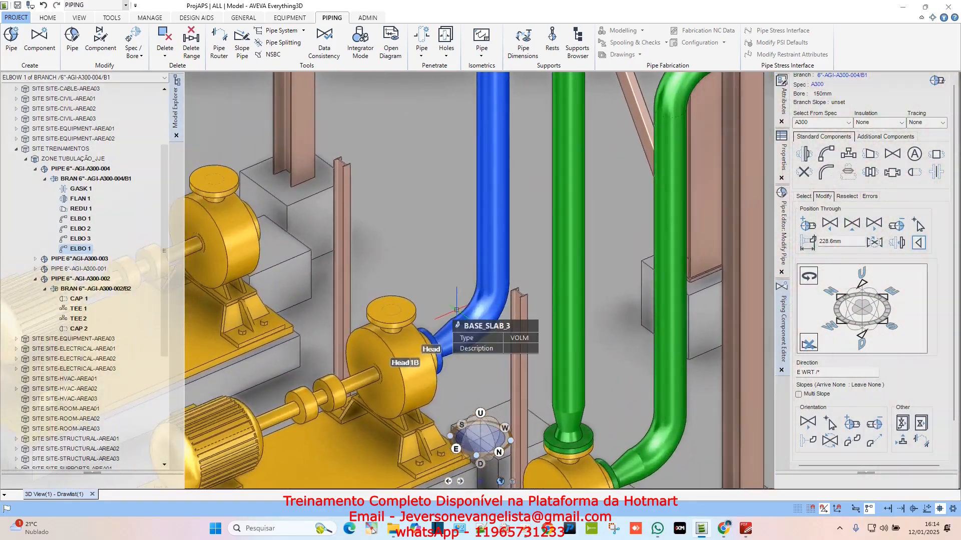
middle_drag(456, 310, 432, 311)
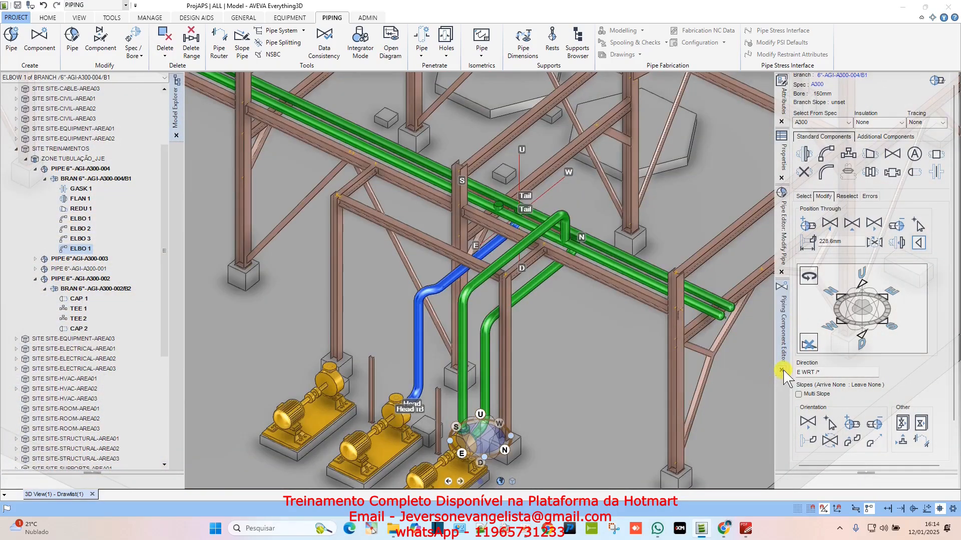
- Close the piping component editor and the pipe editor, and save the model work
click(782, 371)
click(782, 272)
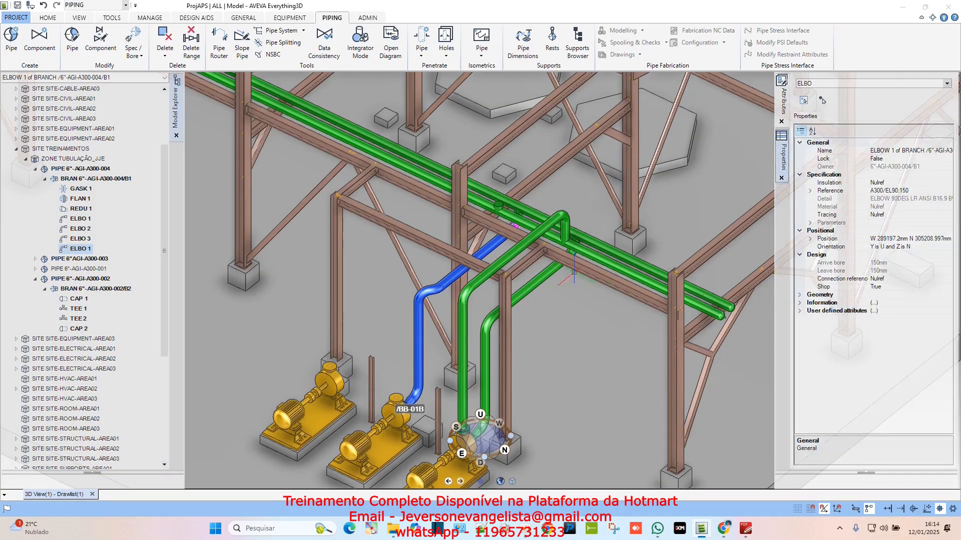
click(17, 6)
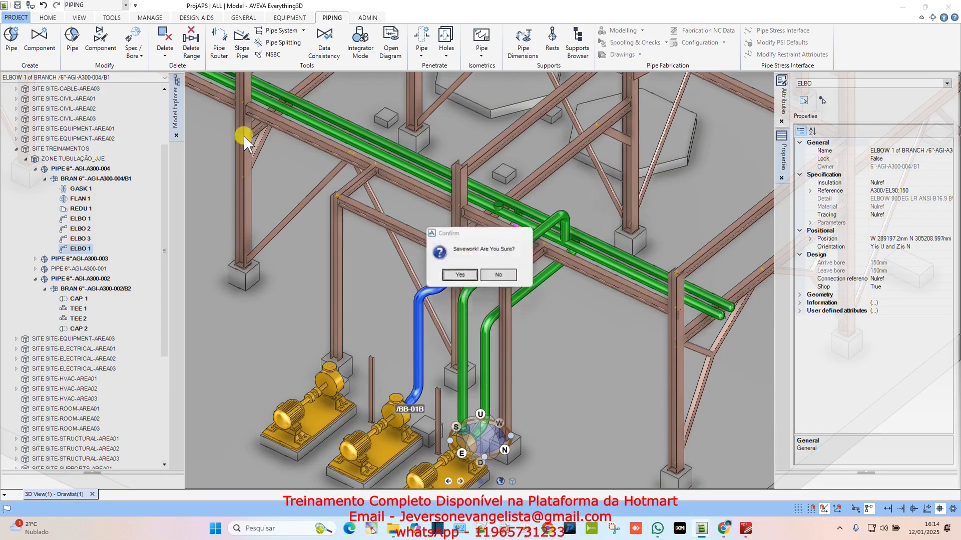
click(457, 275)
- Select pipe 6"-AGI-A300-004 and generate its pipe isometric
middle_drag(532, 334, 500, 272)
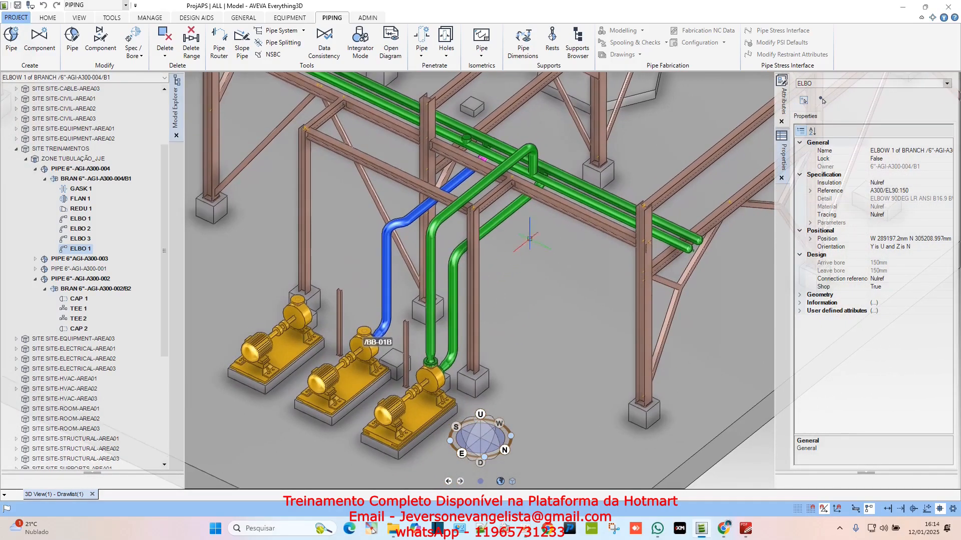
middle_drag(443, 259, 451, 289)
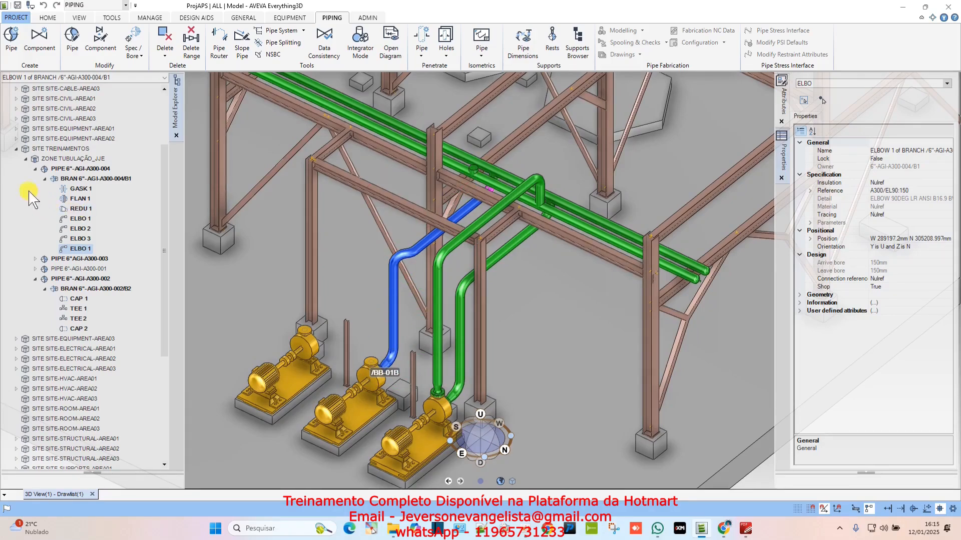
click(74, 168)
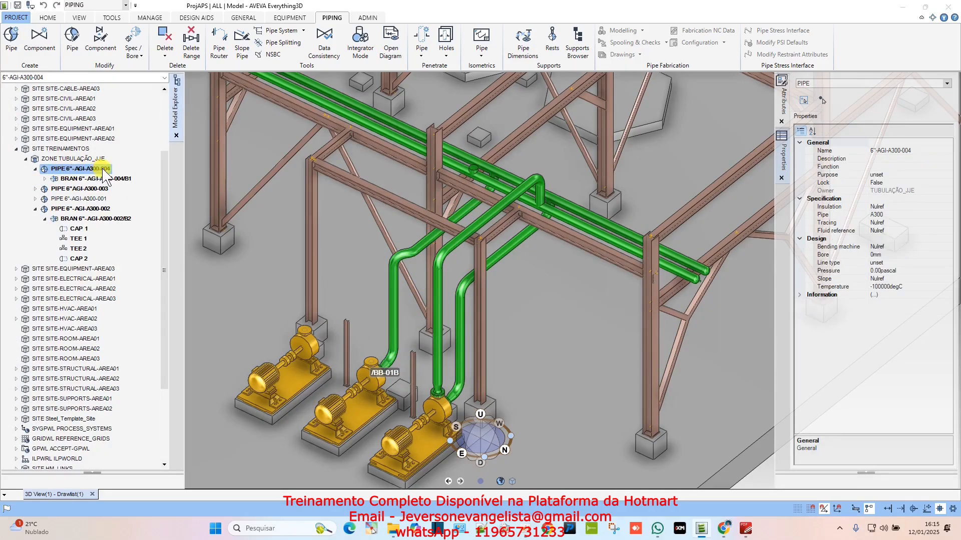
click(483, 53)
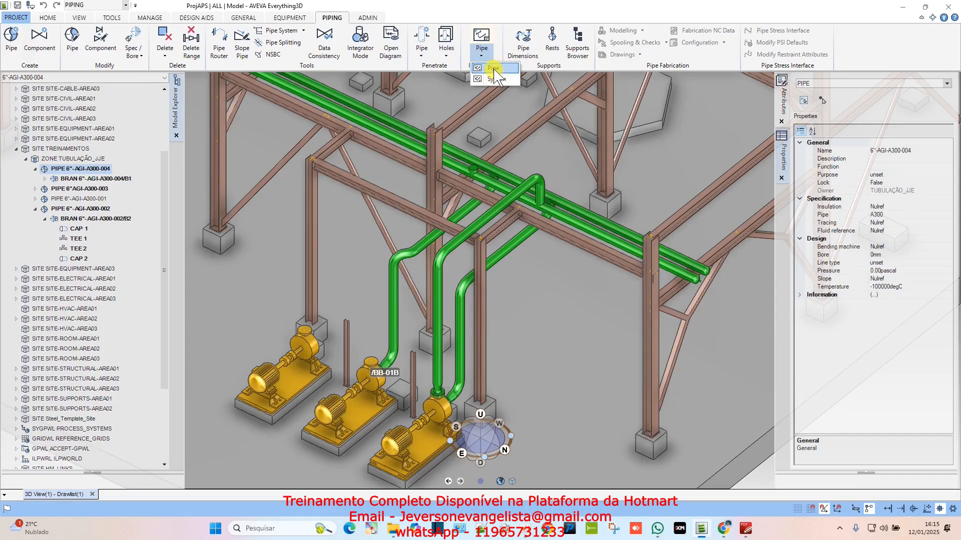
click(494, 69)
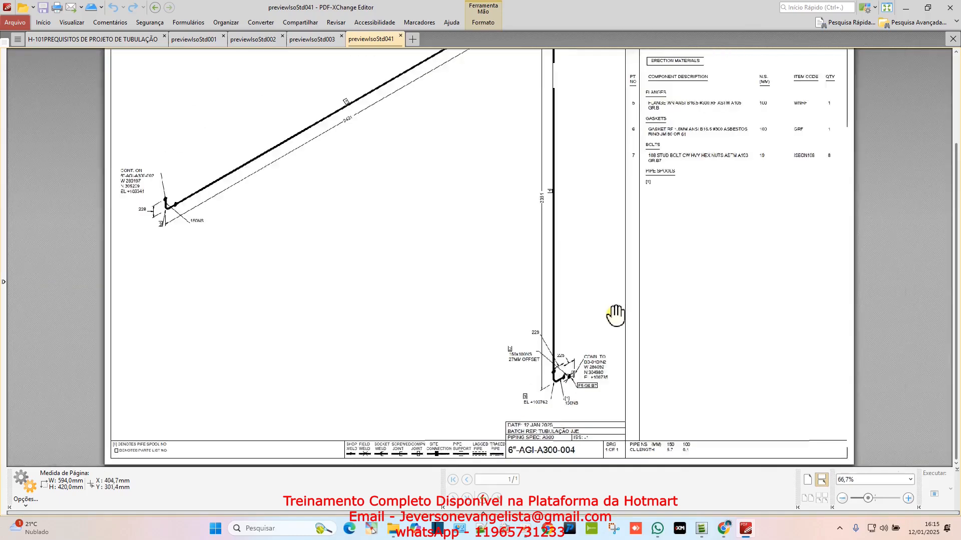
- Examine the isometric's overall layout, its BB-01B nozzle connection and its continuation on 6"-AGI-A300-002
ctrl+scroll(616, 316, down, 1)
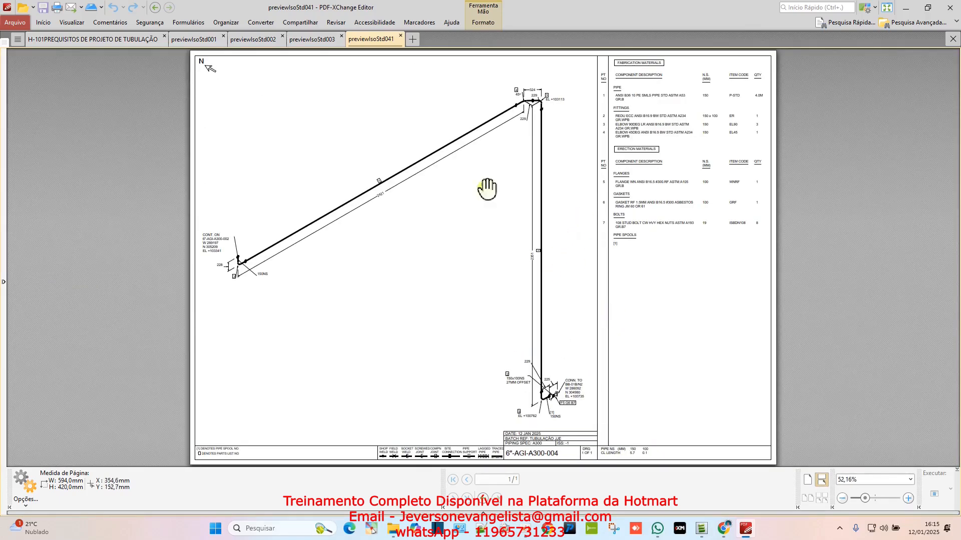
ctrl+scroll(587, 407, up, 3)
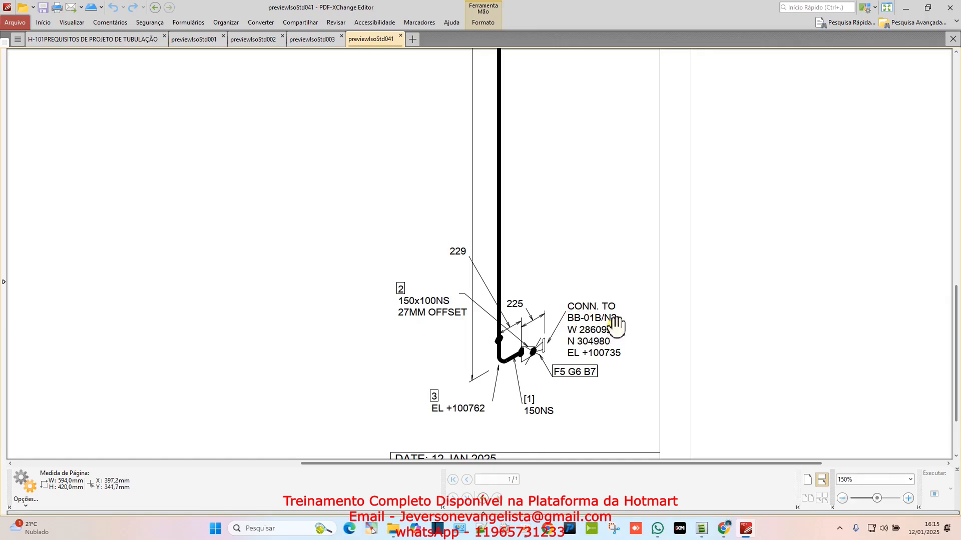
ctrl+scroll(605, 325, down, 2)
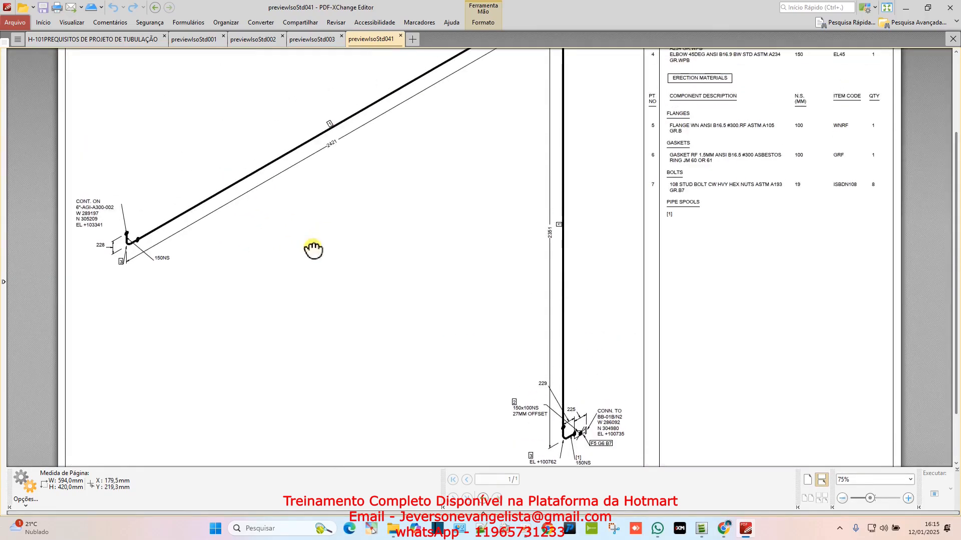
ctrl+scroll(85, 207, up, 3)
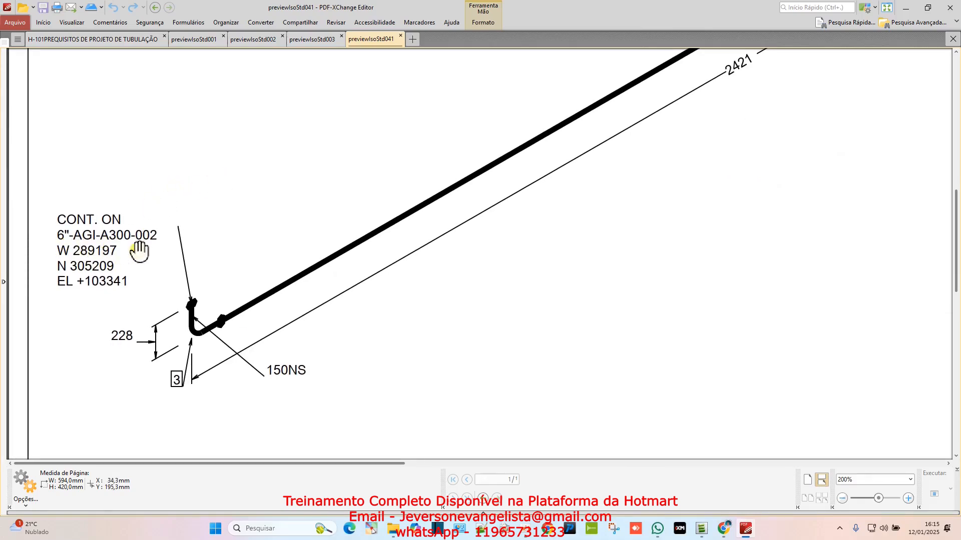
- Review the whole isometric sheet from its north arrow down to the BB-01B connection, and return to the pump piping in AVEVA Everything3D
ctrl+scroll(145, 255, down, 4)
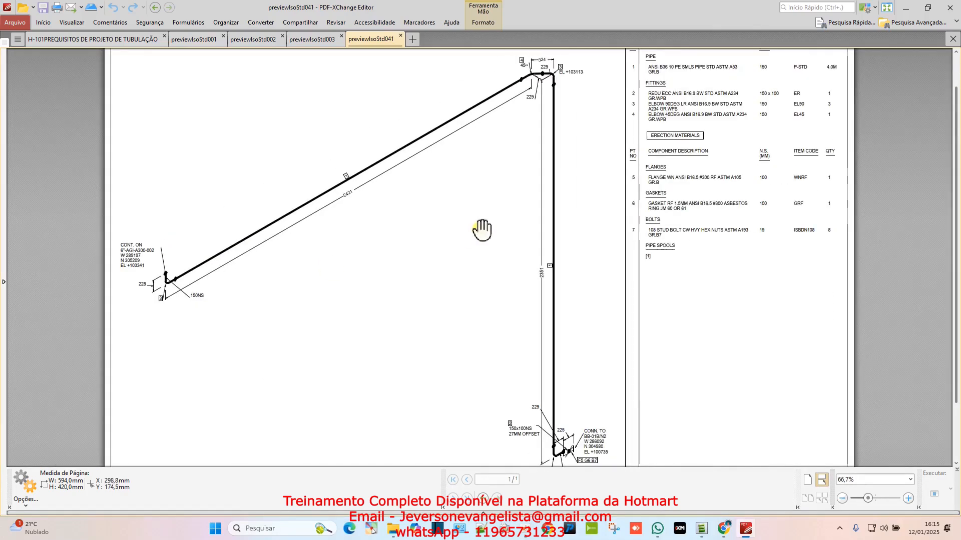
scroll(462, 230, down, 2)
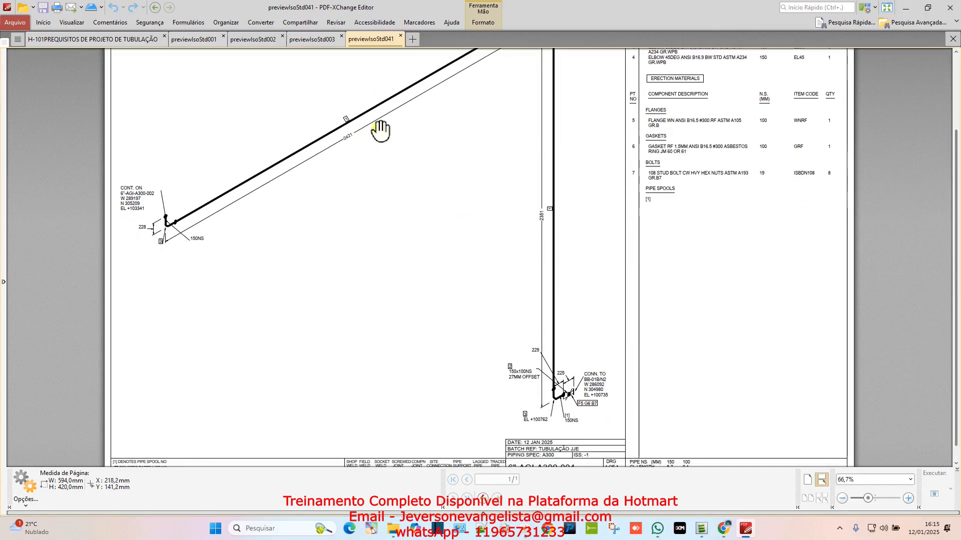
scroll(379, 131, up, 3)
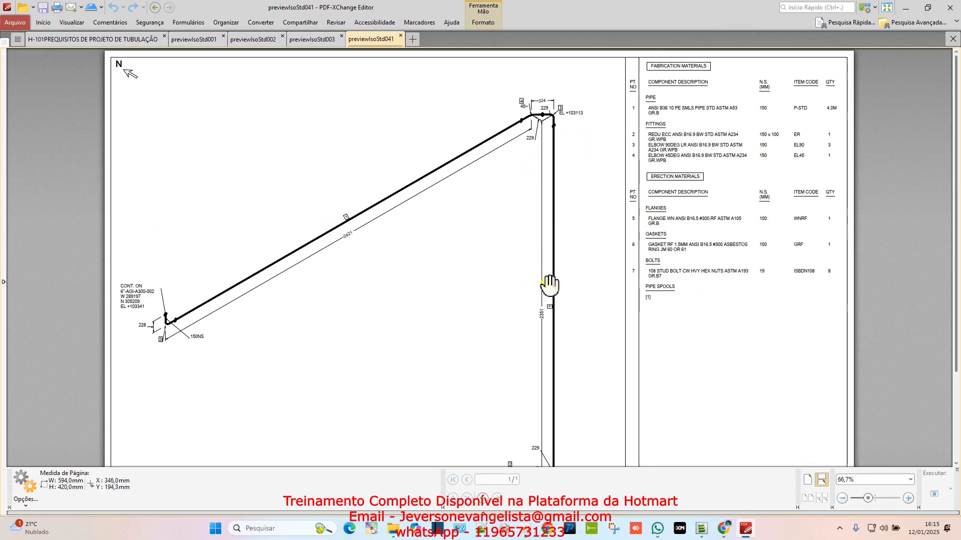
mouse_move(496, 286)
mouse_down()
mouse_move(502, 171)
mouse_move(488, 283)
mouse_up()
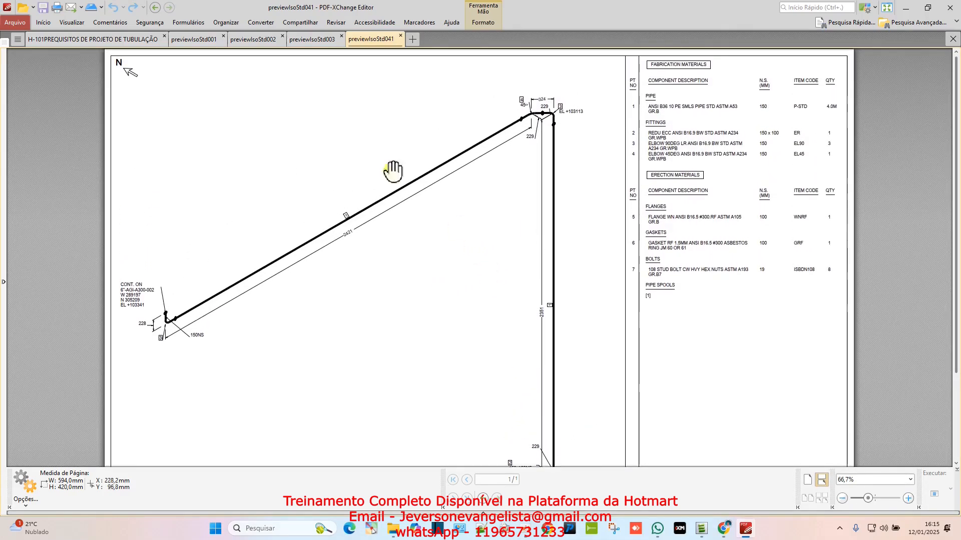
click(906, 7)
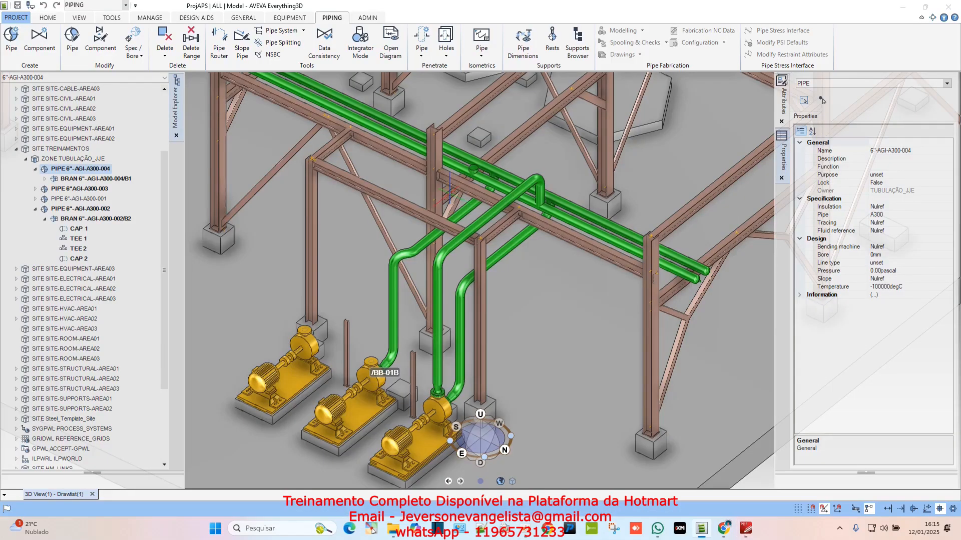
middle_drag(454, 263, 430, 242)
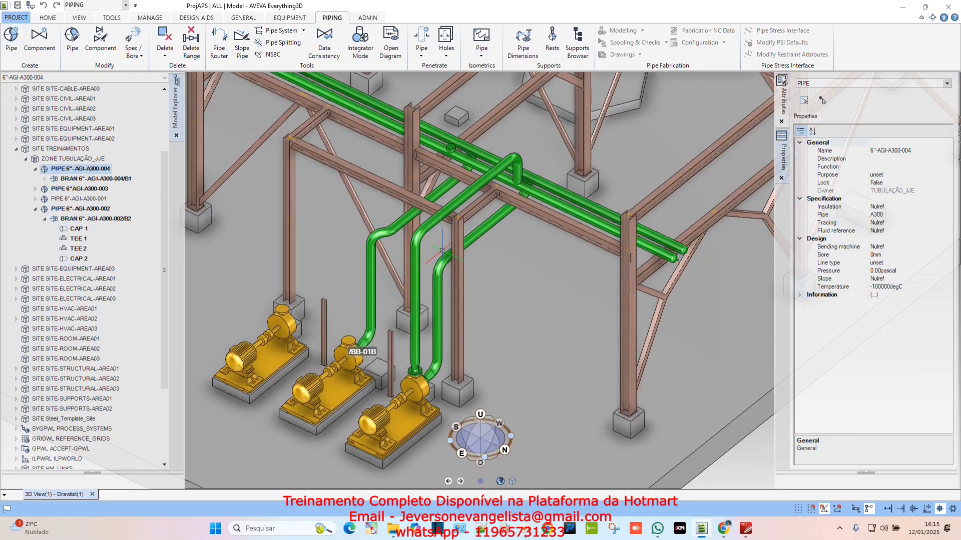